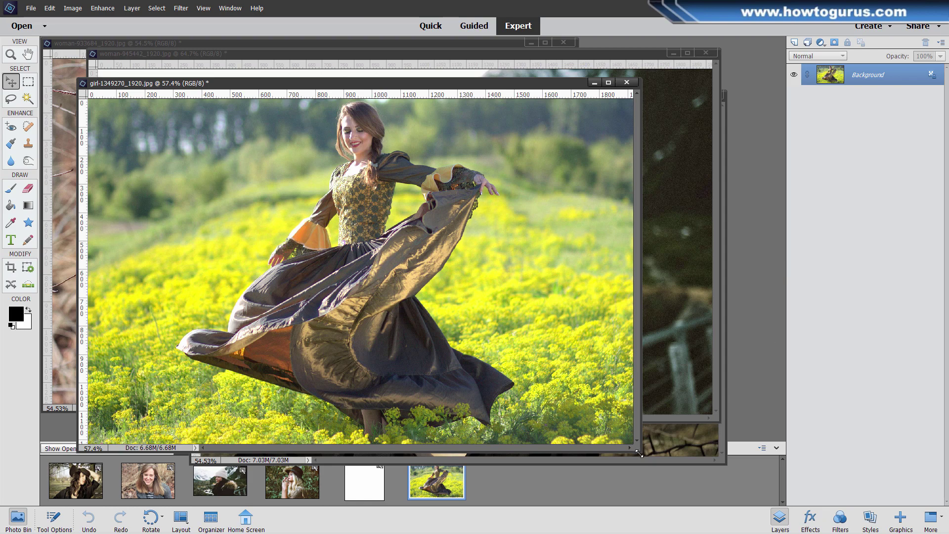
- Enlarge the girl-1349270 photo window and shift it slightly to the right
left_click_drag(638, 453, 698, 485)
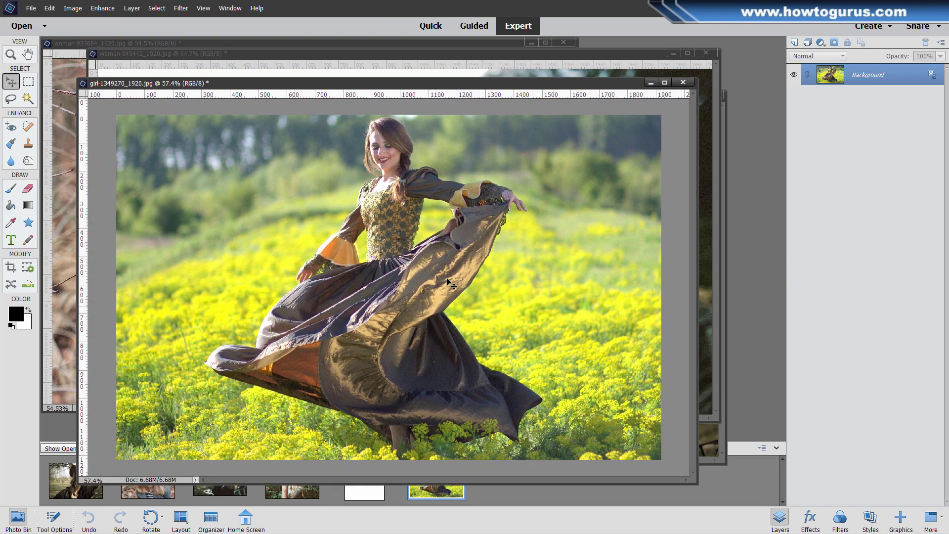
left_click_drag(415, 81, 448, 84)
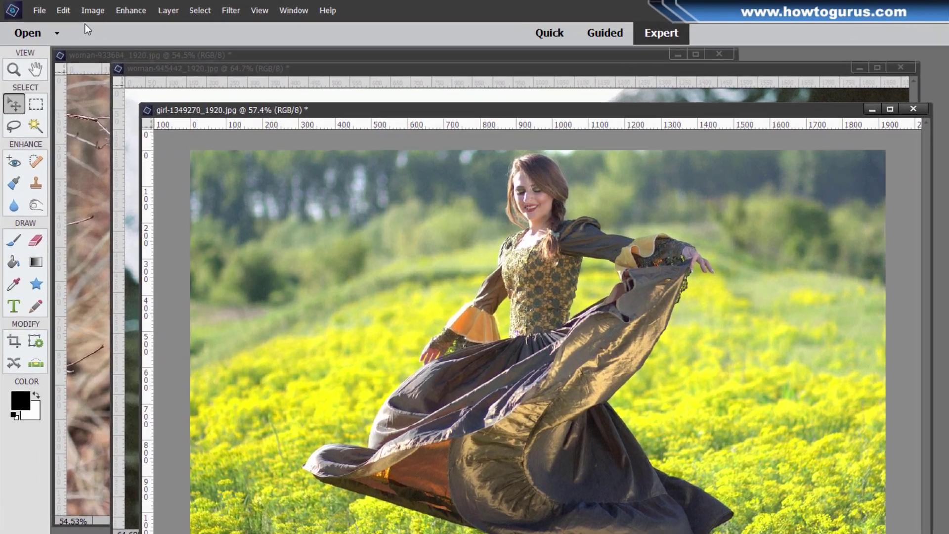
left_click(49, 8)
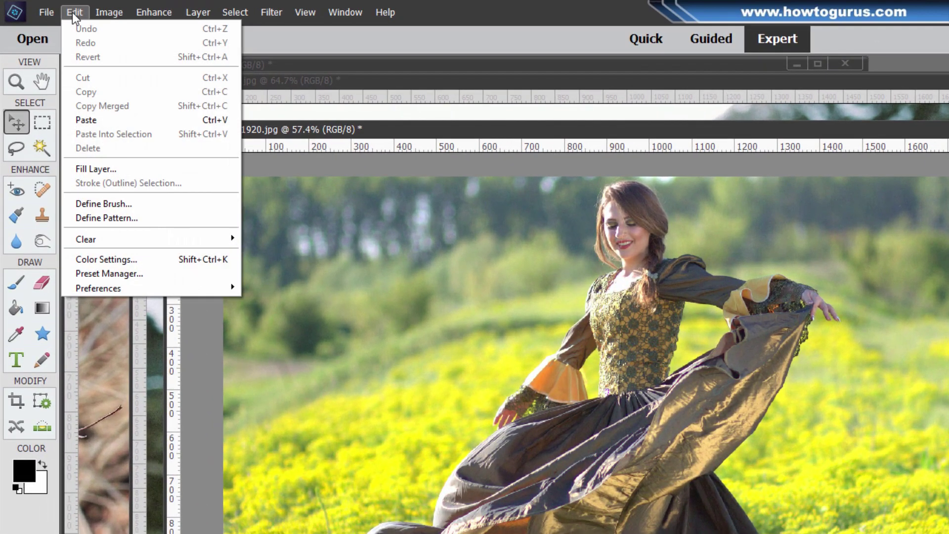
mouse_move(152, 284)
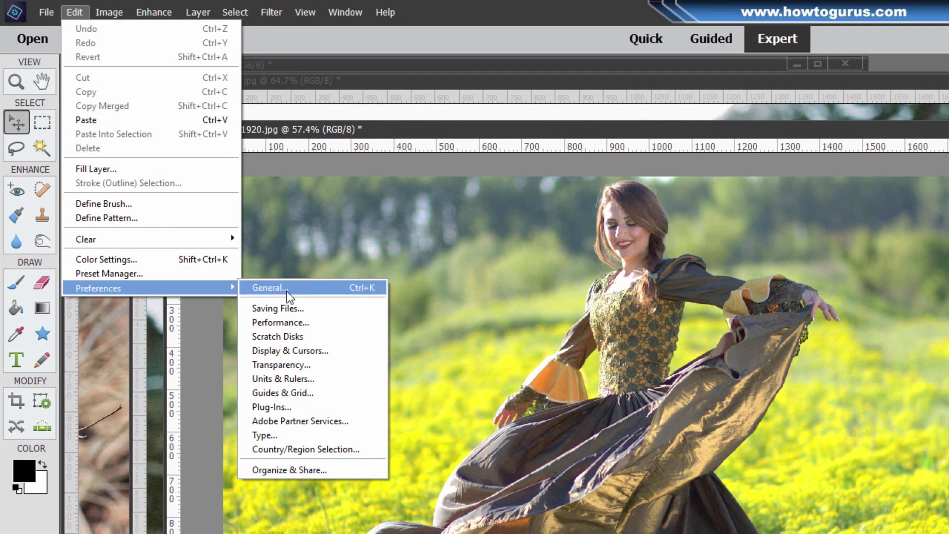
left_click(287, 288)
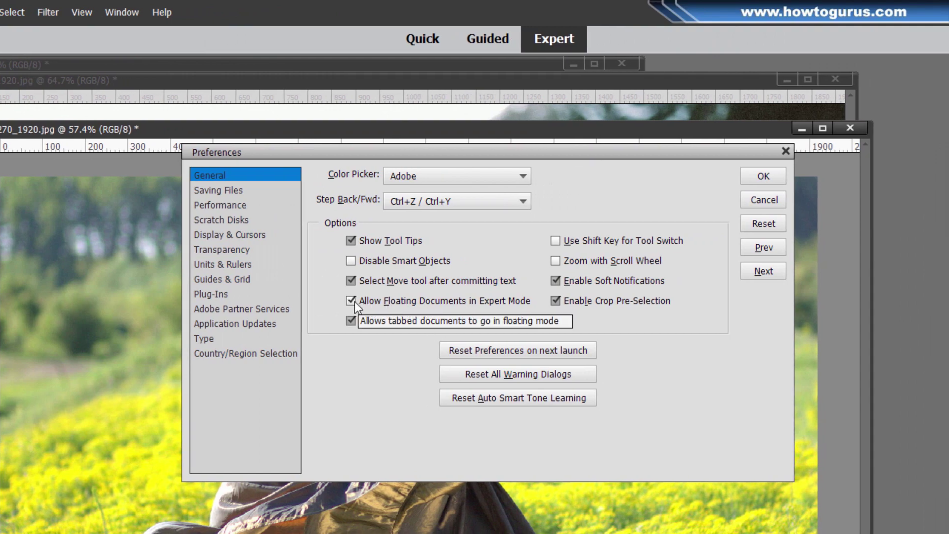
left_click(767, 175)
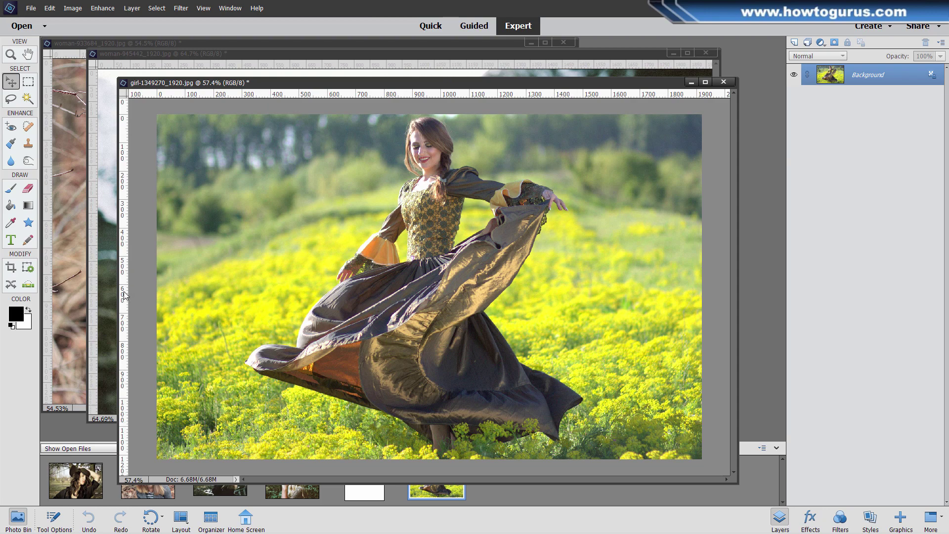
- Cross vertical and horizontal guides at the girl photo's centre and set the Ellipse tool to Circle, From Center
left_click_drag(124, 295, 429, 280)
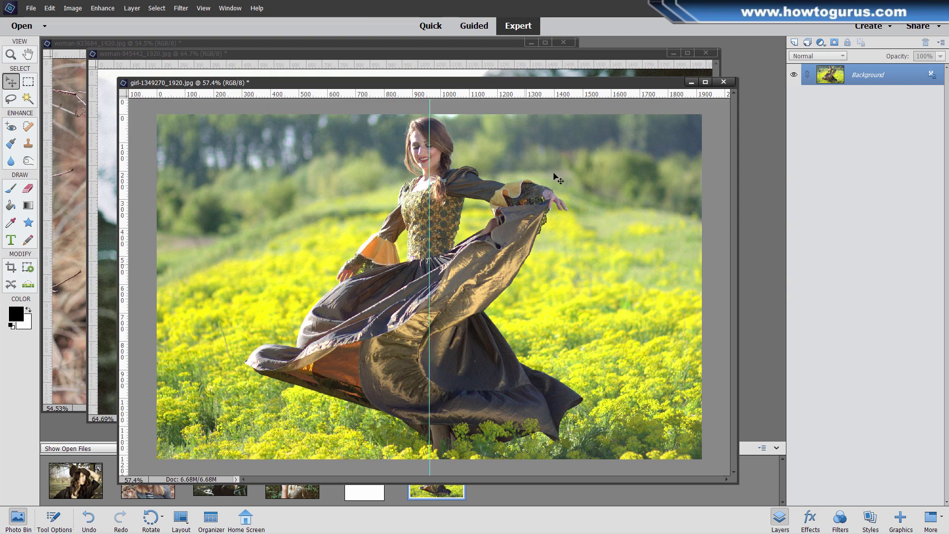
left_click_drag(531, 97, 522, 288)
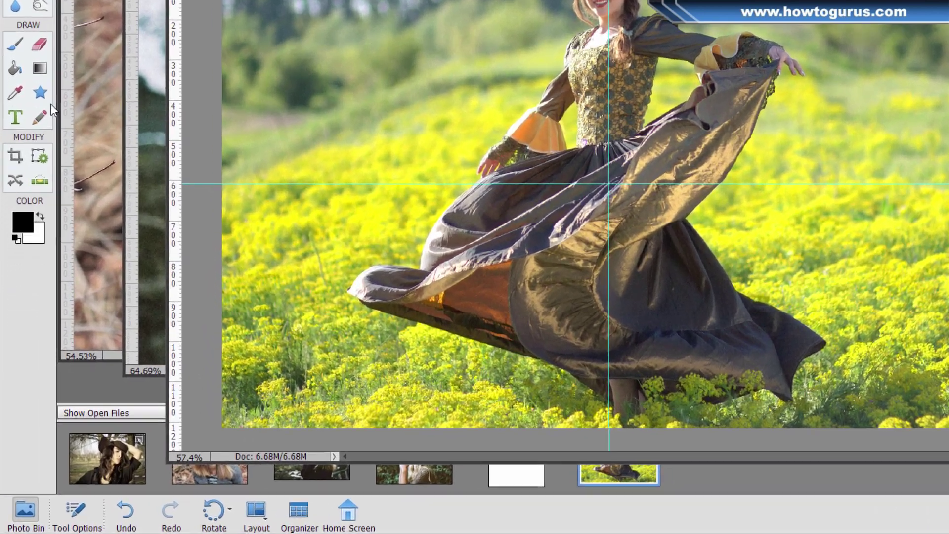
left_click(28, 223)
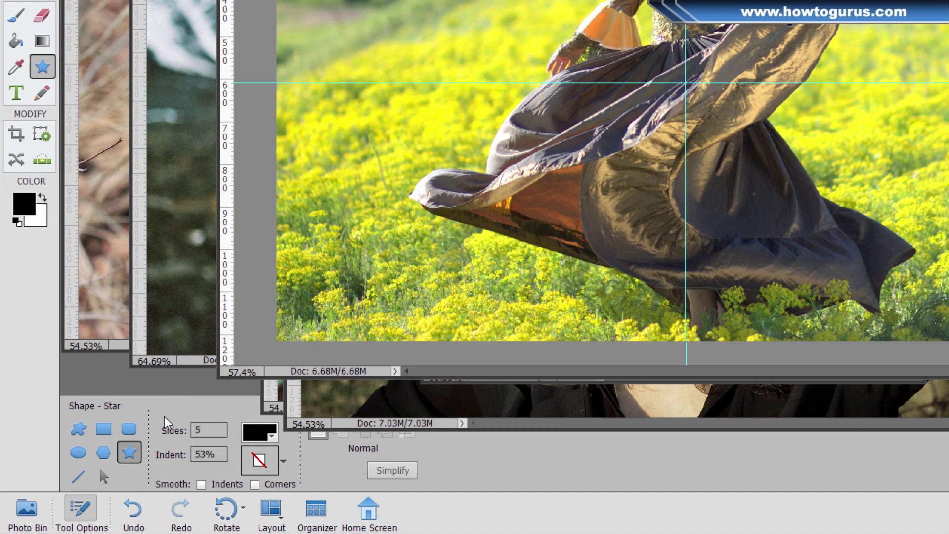
left_click(79, 454)
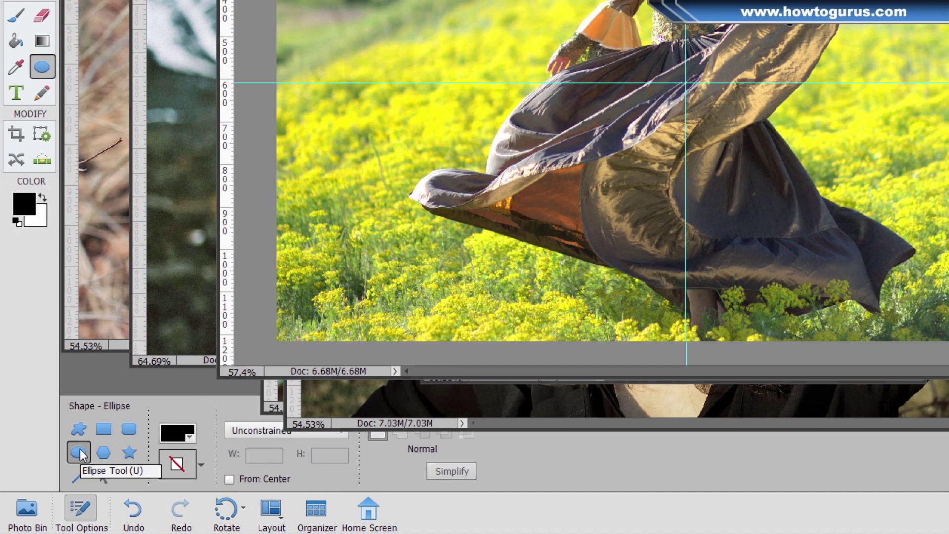
left_click(252, 430)
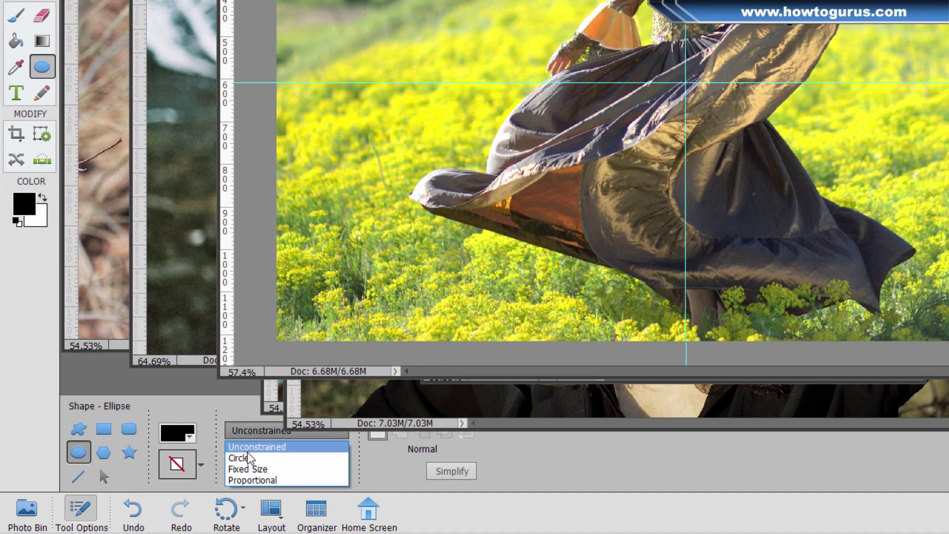
left_click(247, 458)
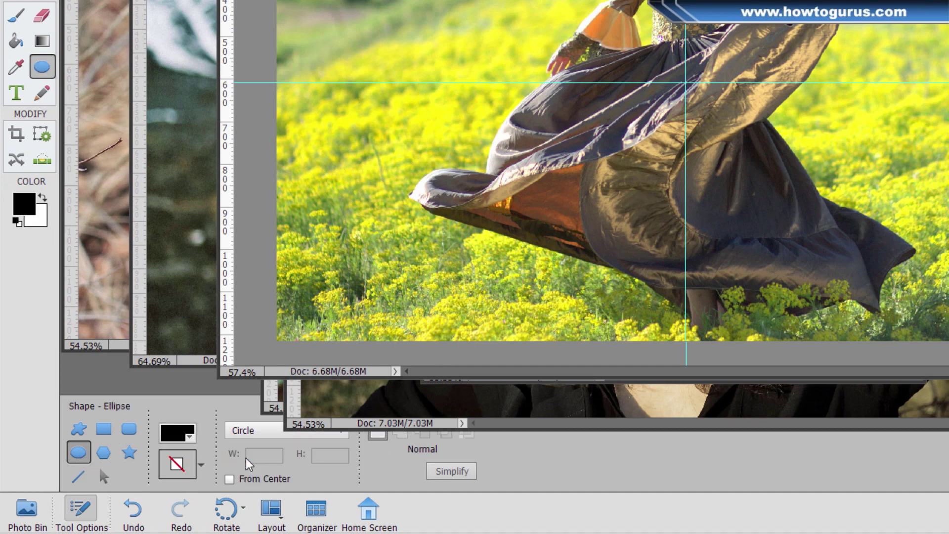
left_click(229, 479)
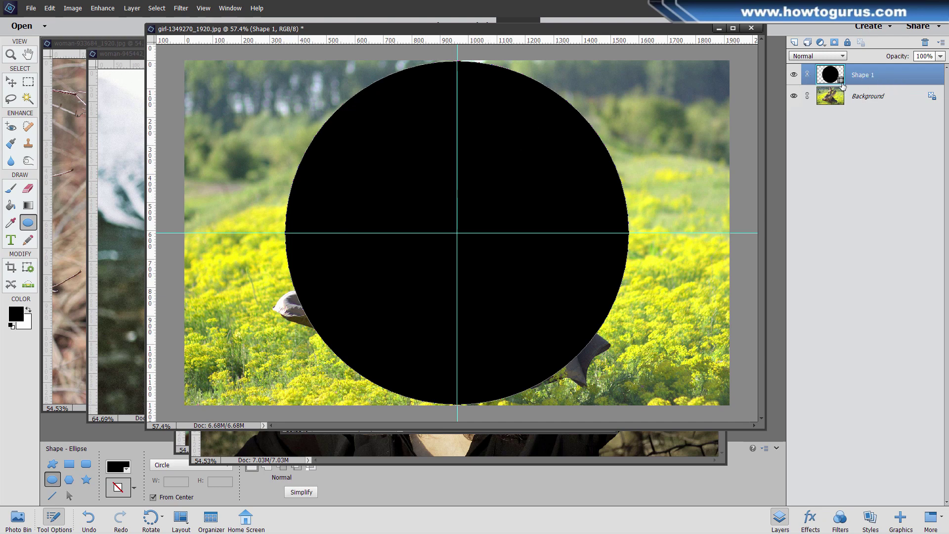
- Copy the circular area of the girl photo using Shape 1's outline, with Shape 1 hidden
left_click(12, 82)
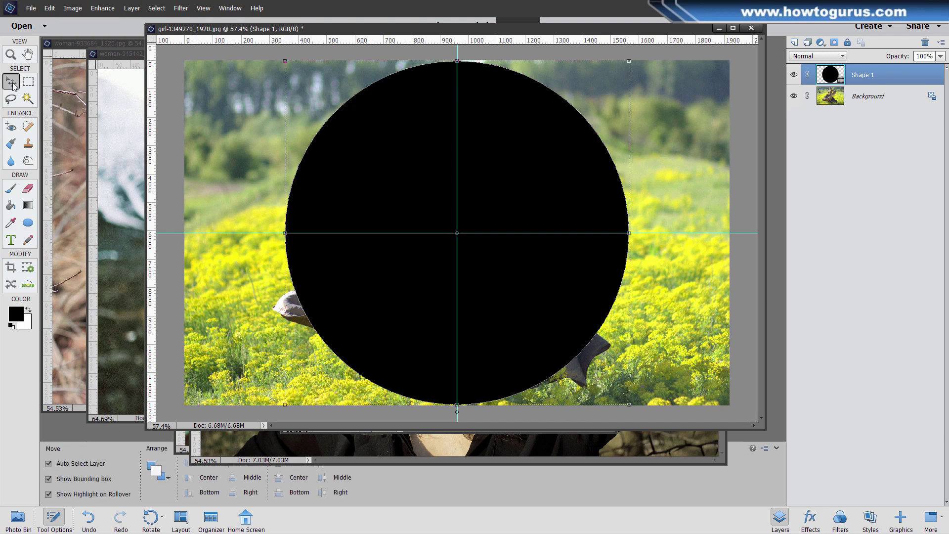
left_click(834, 75, "ctrl")
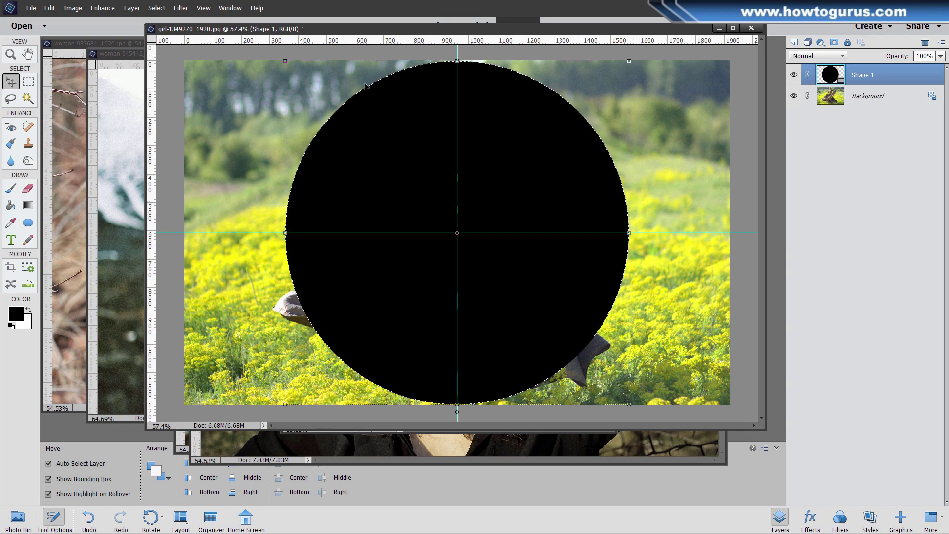
left_click(794, 75)
left_click(899, 101)
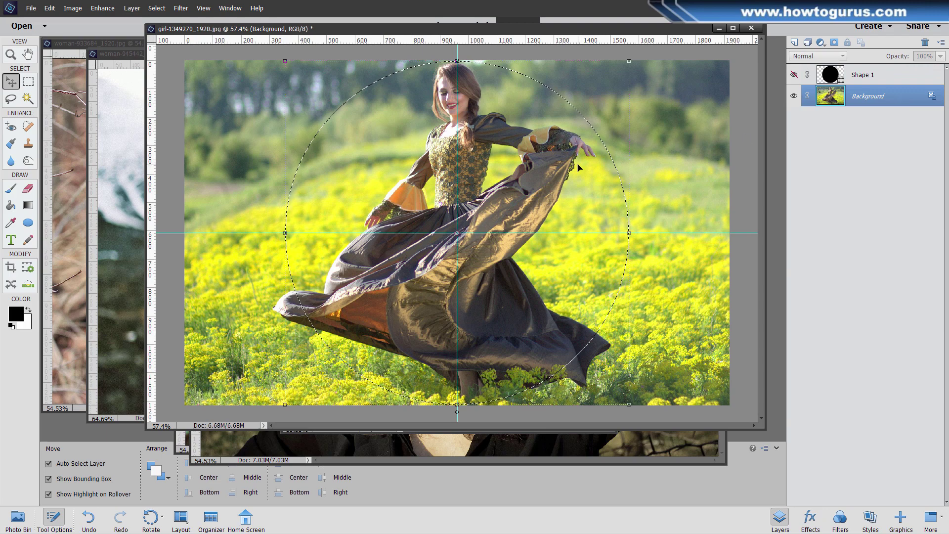
key("ctrl+c")
- Paste the circular photo into a new Untitled-1 document, placed toward the top-left
key("ctrl+n")
key("Return")
left_click_drag(523, 96, 447, 33)
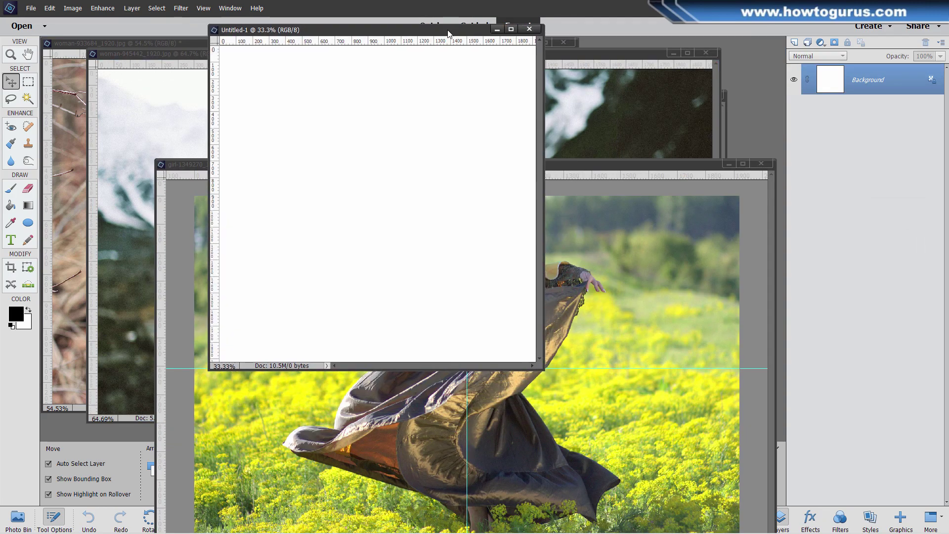
key("ctrl+v")
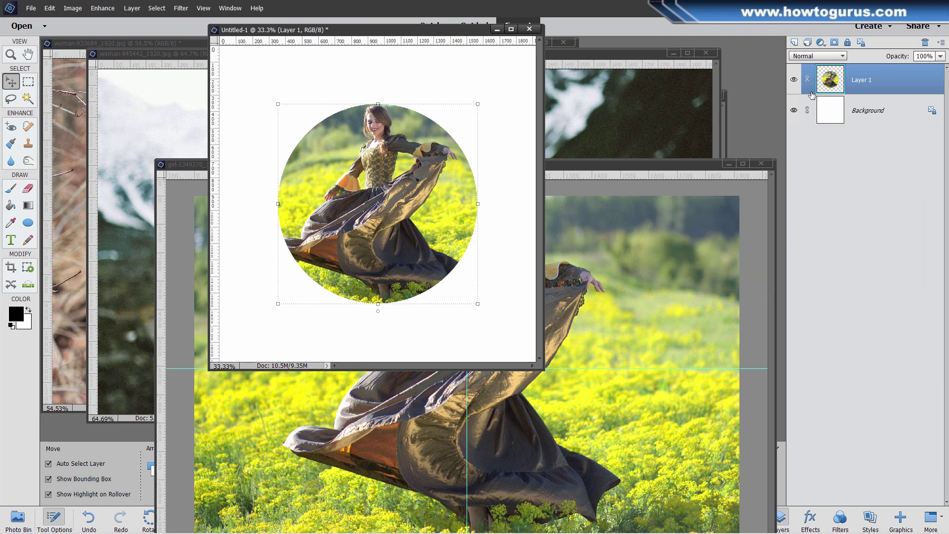
left_click_drag(440, 212, 416, 183)
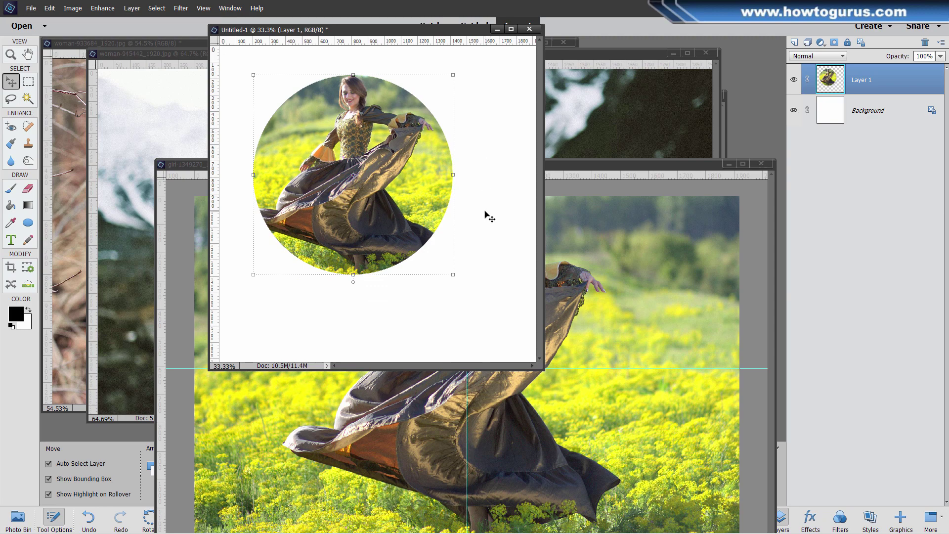
- Deselect the girl photo and minimize Untitled-1 to clear the workspace
left_click(641, 184)
key("ctrl+d")
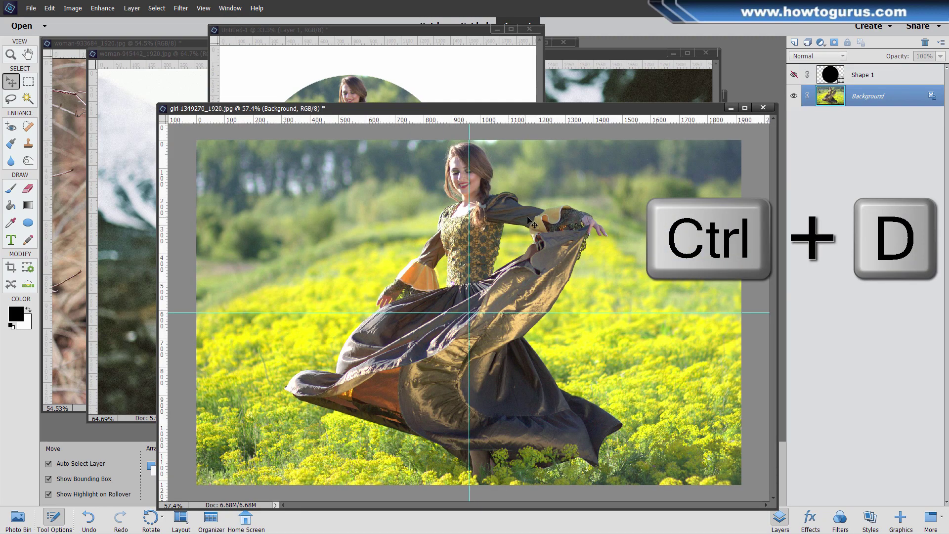
left_click_drag(599, 112, 644, 162)
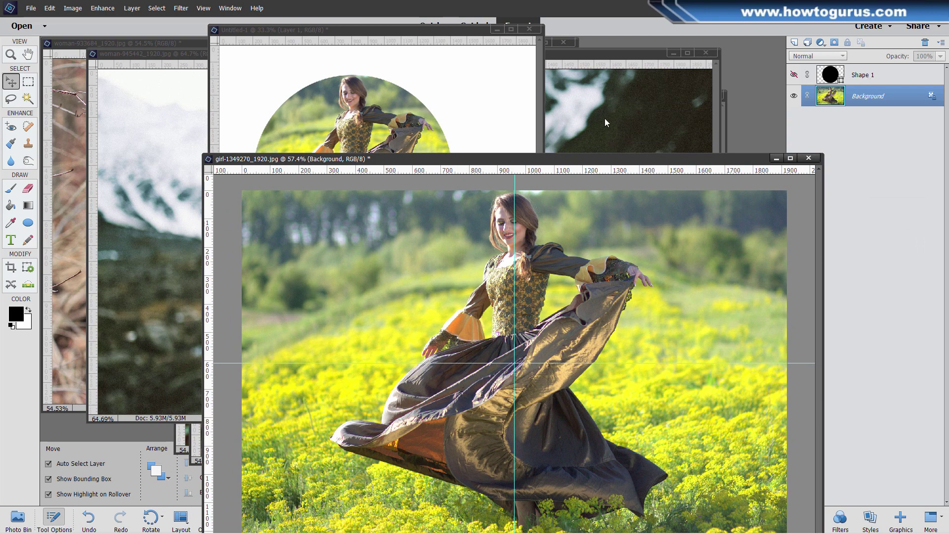
left_click(496, 29)
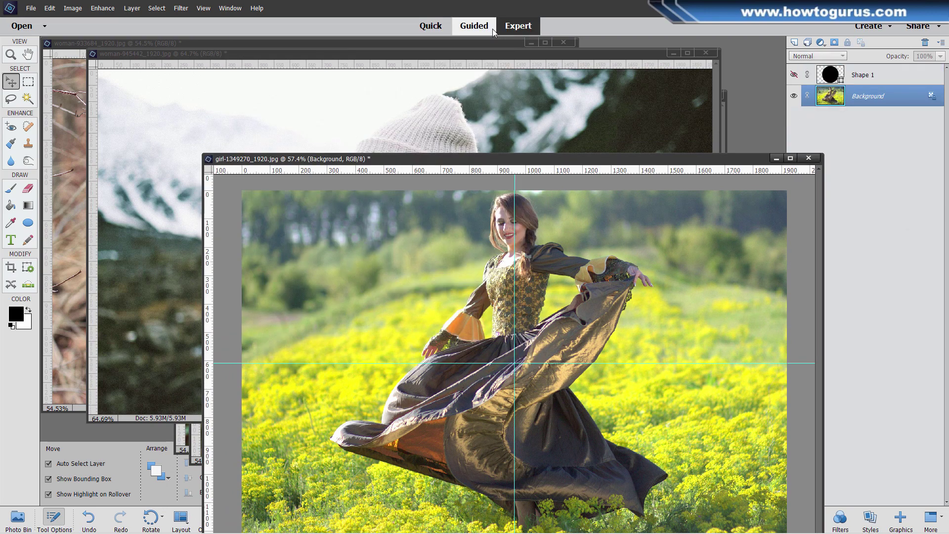
left_click_drag(588, 159, 544, 261)
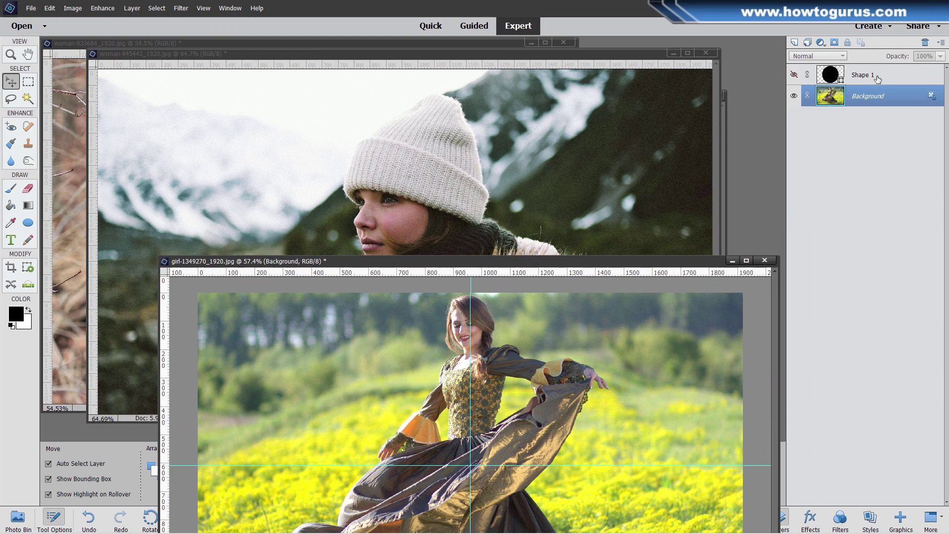
- Copy the Shape 1 circle into the woman-945442 photo and fit that photo in view
left_click(877, 81)
left_click_drag(885, 75, 479, 181)
left_click(732, 261)
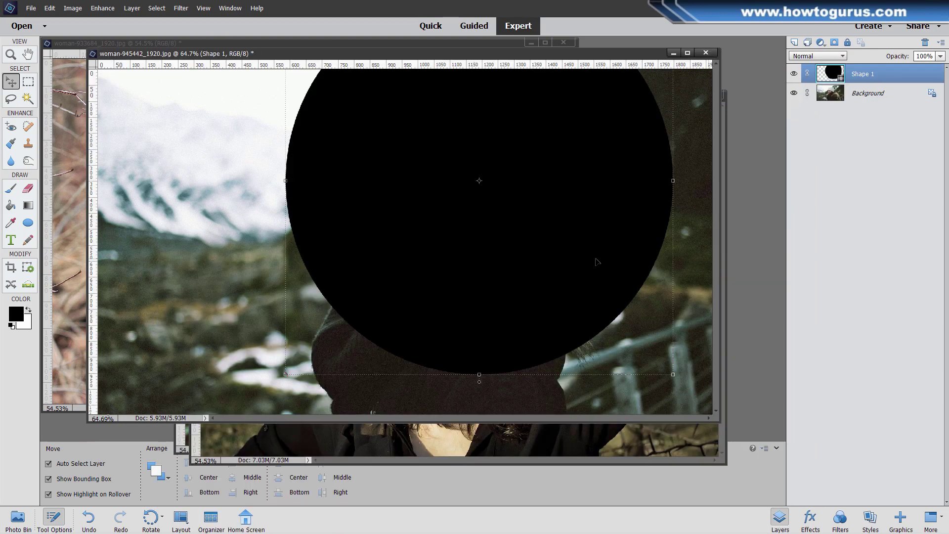
key("ctrl+0")
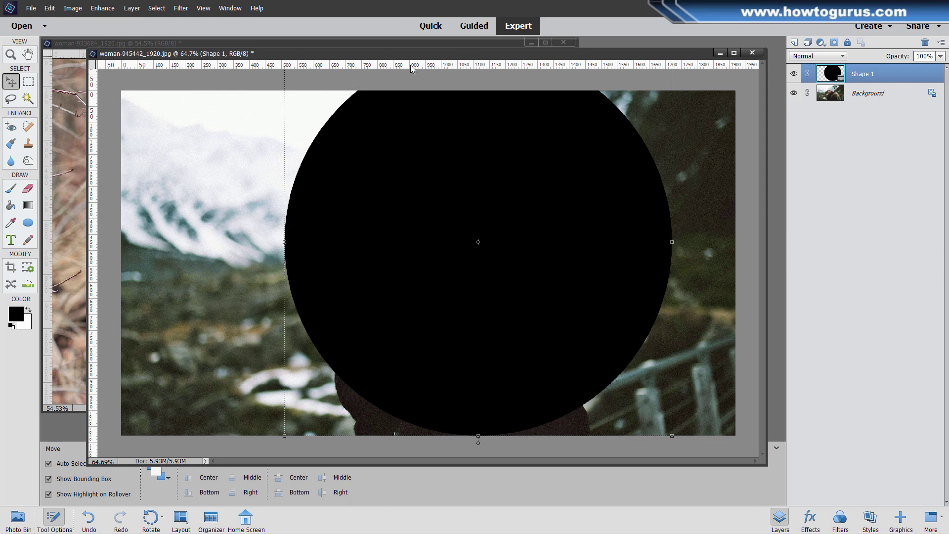
- Add crossing guides and scale the circle to full photo height centred over the woman
left_click_drag(410, 65, 402, 263)
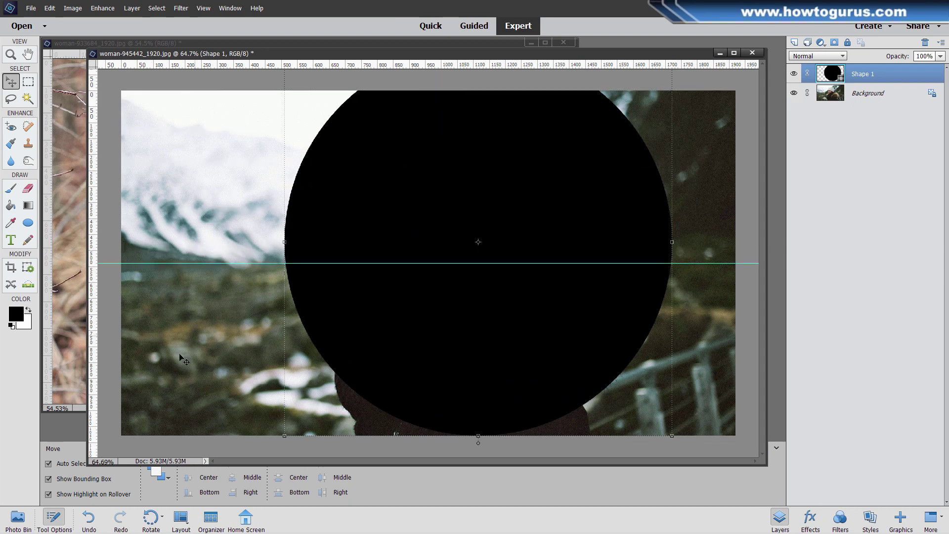
left_click_drag(94, 365, 428, 346)
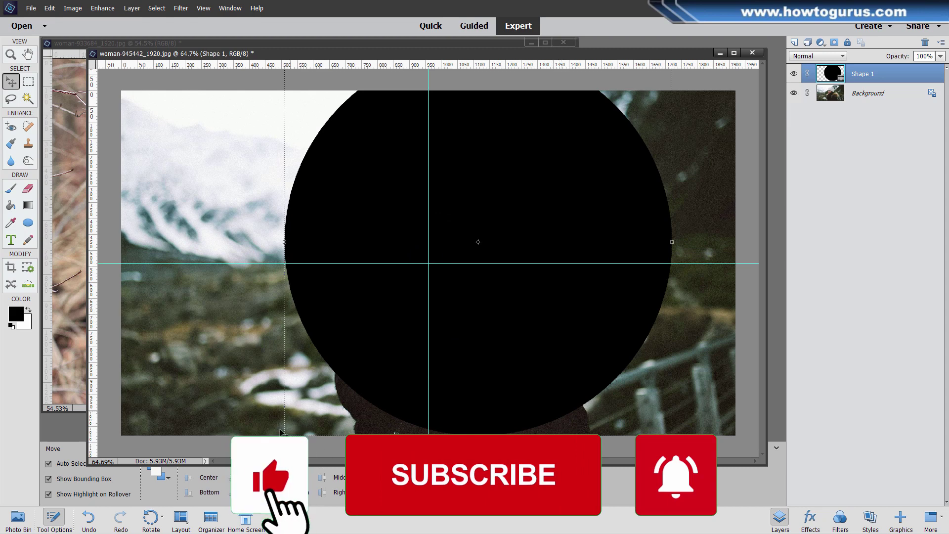
left_click_drag(672, 433, 447, 403)
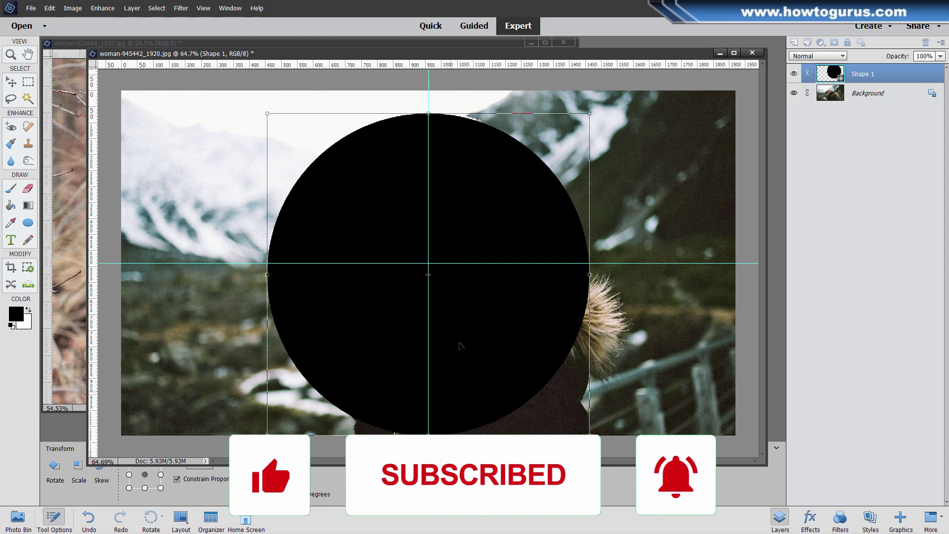
left_click_drag(591, 114, 617, 97)
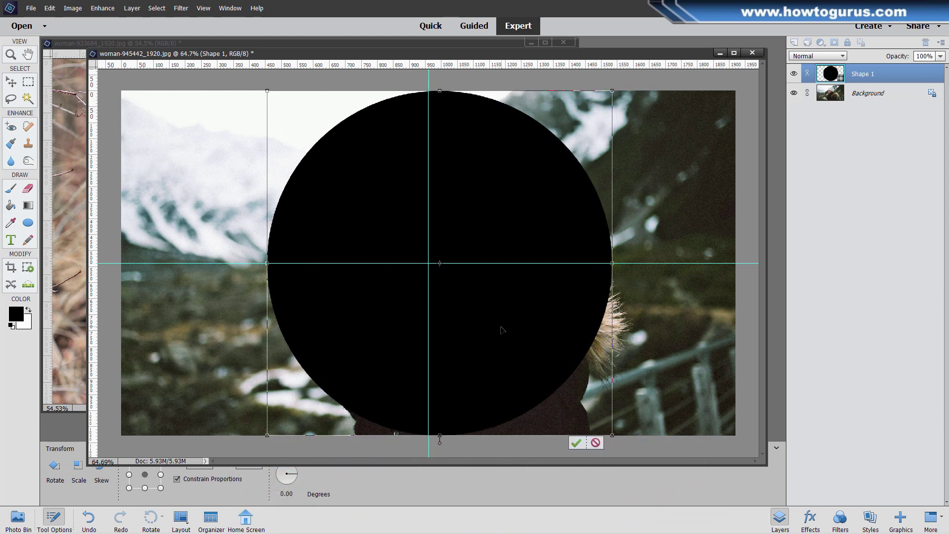
left_click_drag(501, 332, 488, 331)
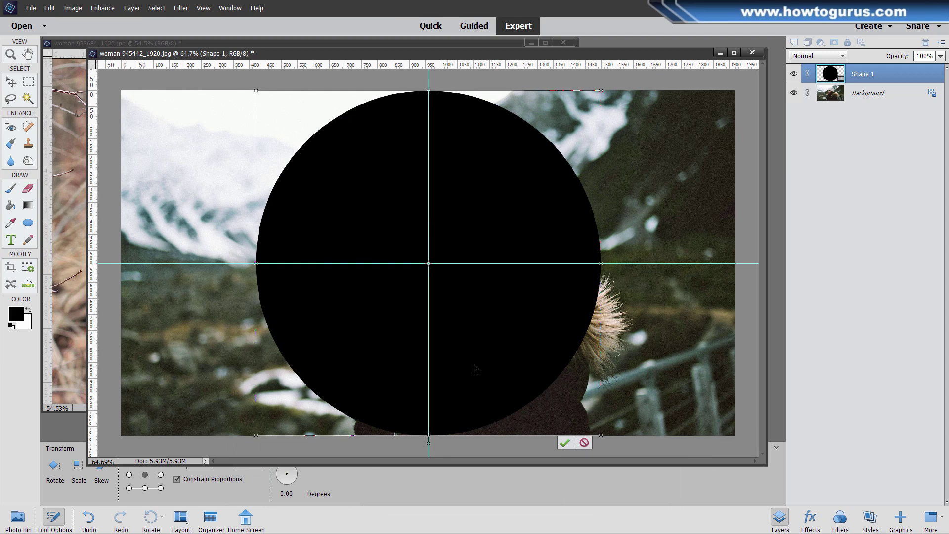
left_click(565, 443)
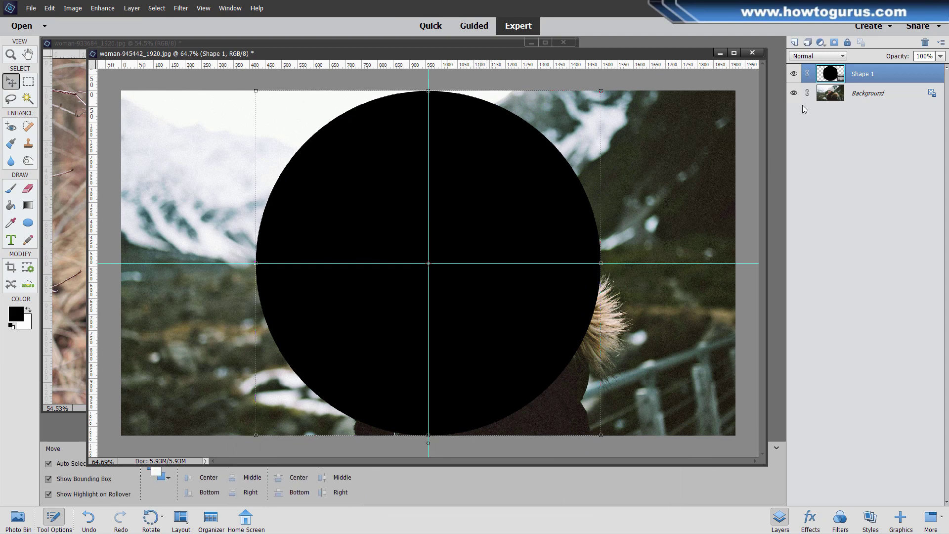
- Copy the circular area of the woman-945442 photo using Shape 1's outline
left_click(831, 77, "ctrl")
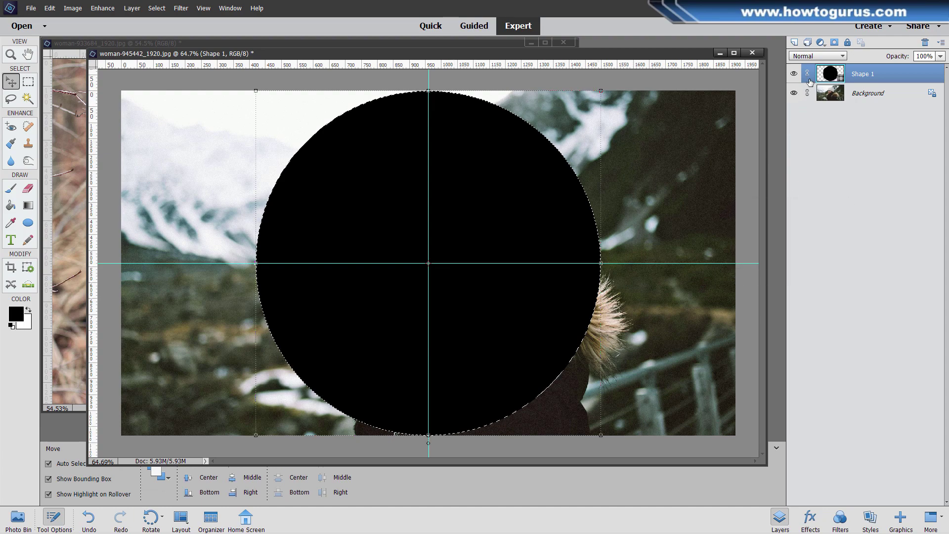
left_click(794, 74)
left_click(889, 97)
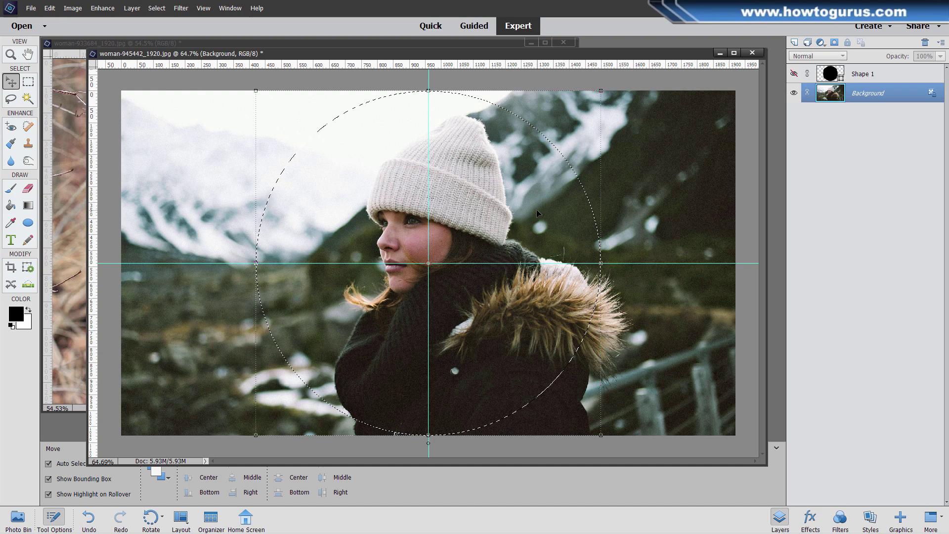
key("ctrl+c")
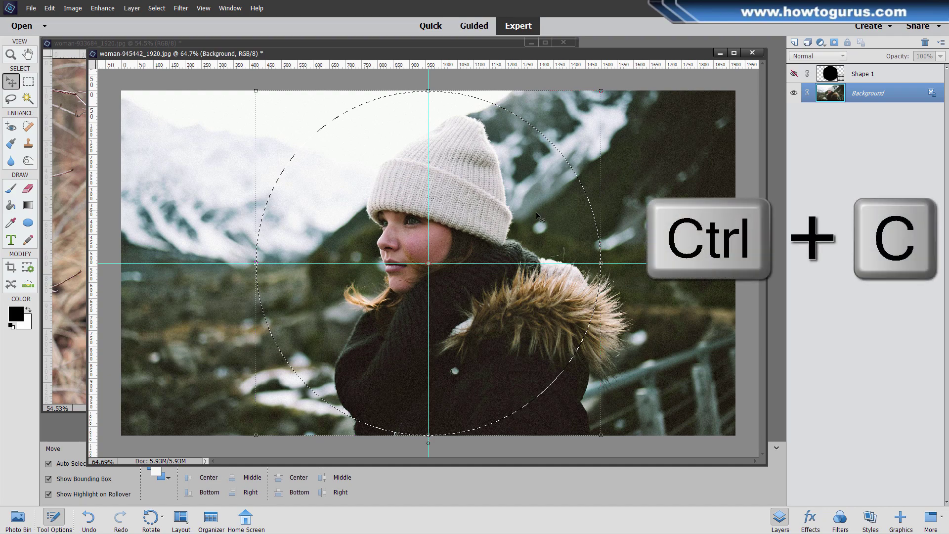
- Paste it into Untitled-1 beside the dancer, then close woman-945442
left_click(18, 518)
left_click(364, 482)
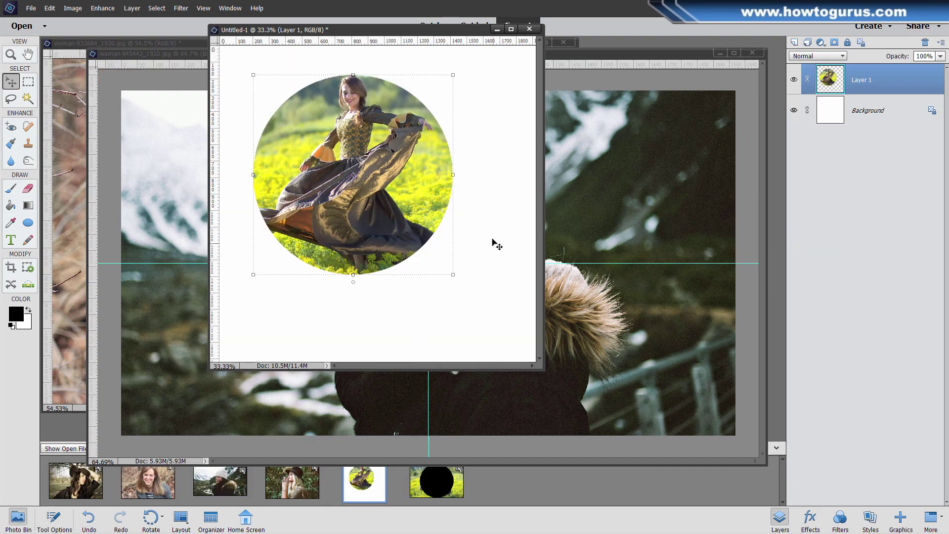
key("ctrl+v")
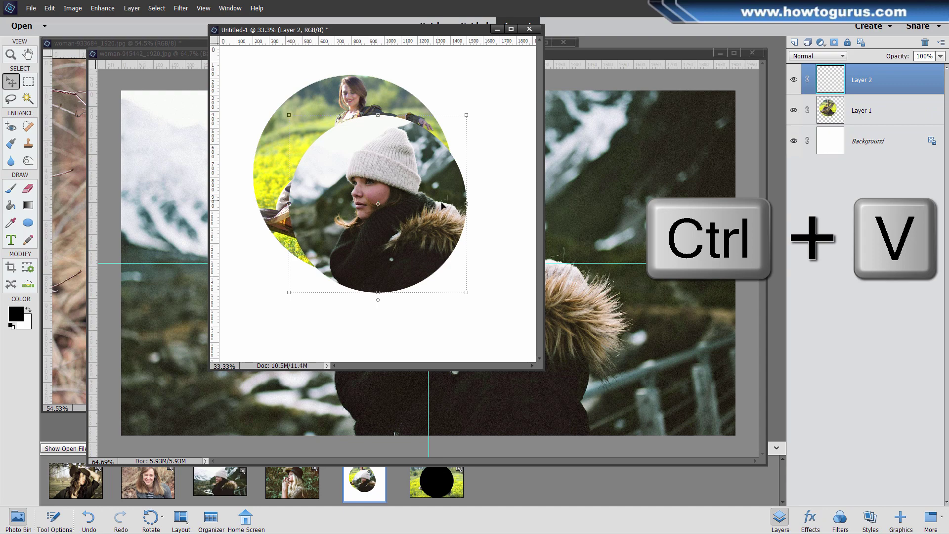
left_click_drag(441, 205, 492, 183)
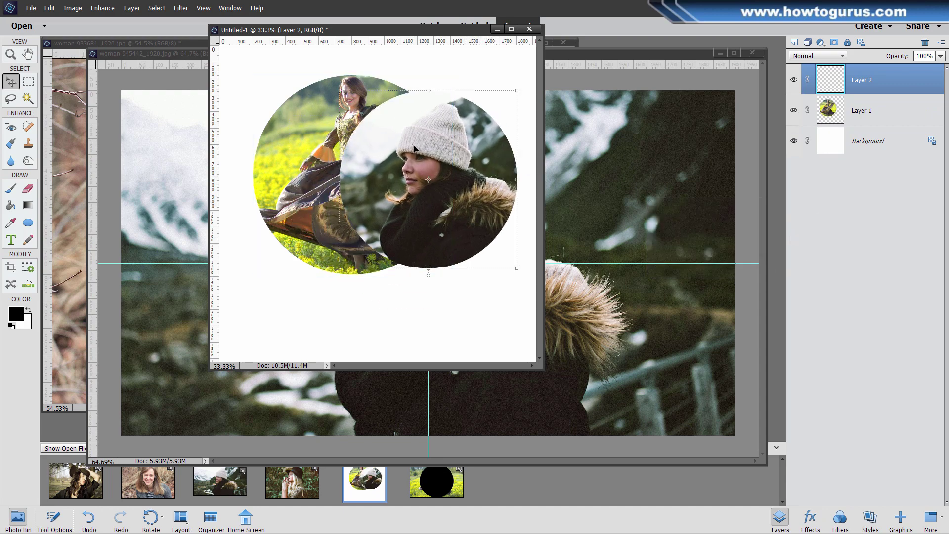
left_click(663, 79)
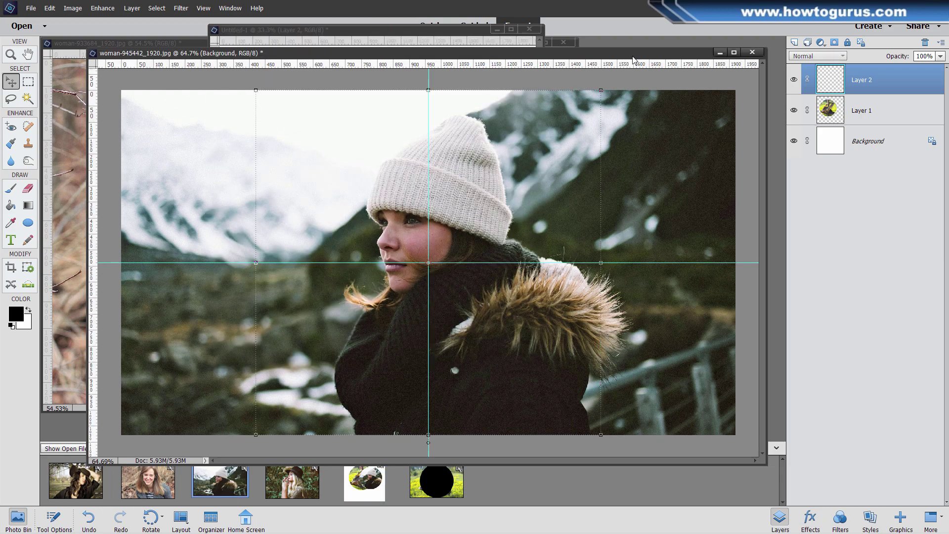
left_click(752, 52)
- Discard the woman-945442 changes and copy the Shape 1 circle into black-and-white-1242416
left_click(476, 209)
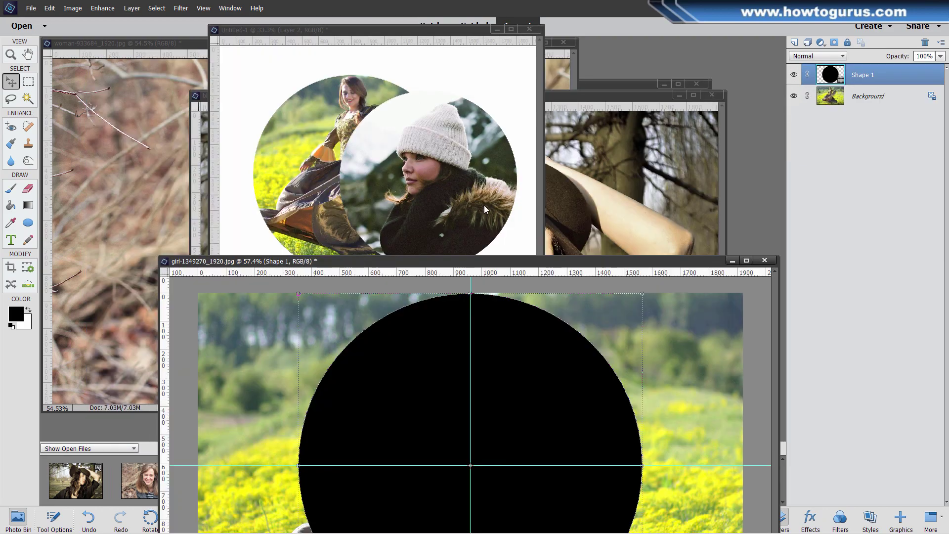
left_click_drag(587, 262, 521, 94)
left_click_drag(718, 160, 822, 161)
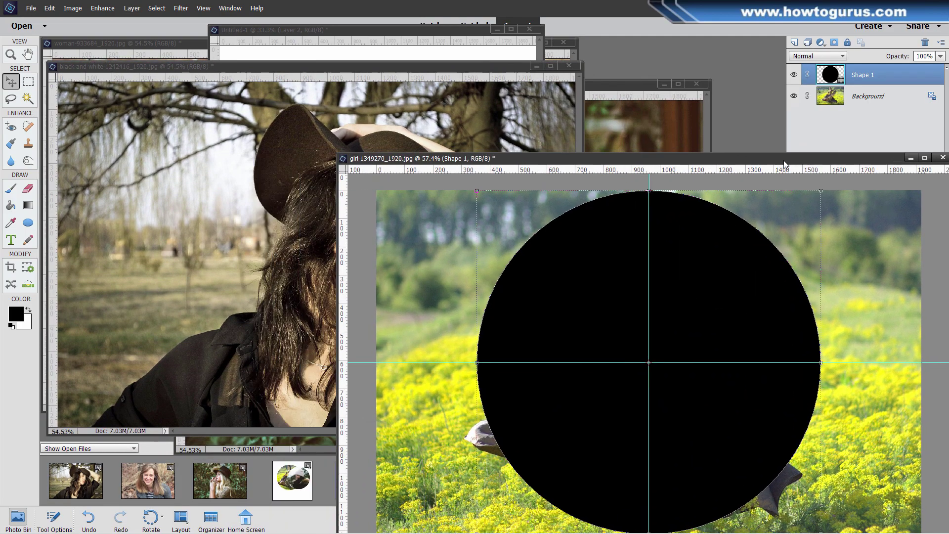
left_click_drag(878, 79, 259, 226)
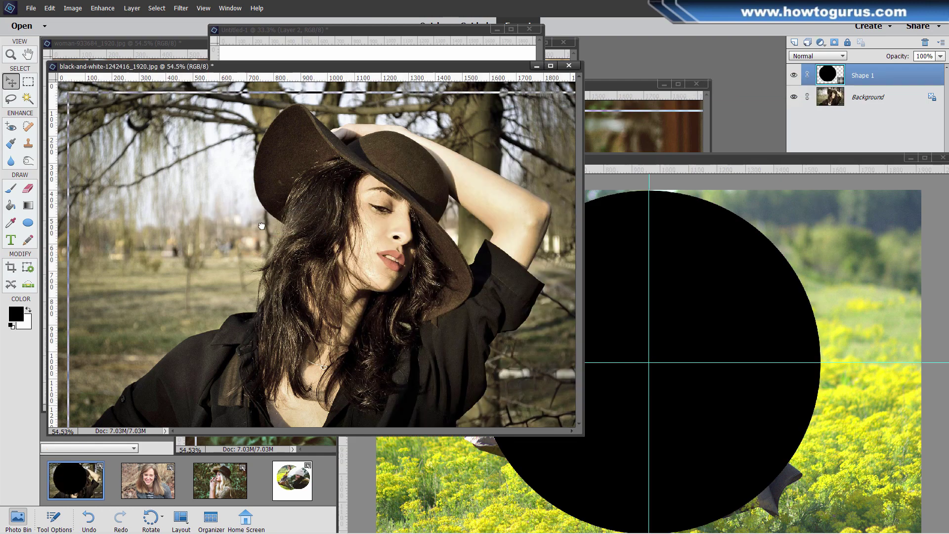
left_click_drag(897, 163, 832, 171)
left_click(845, 165)
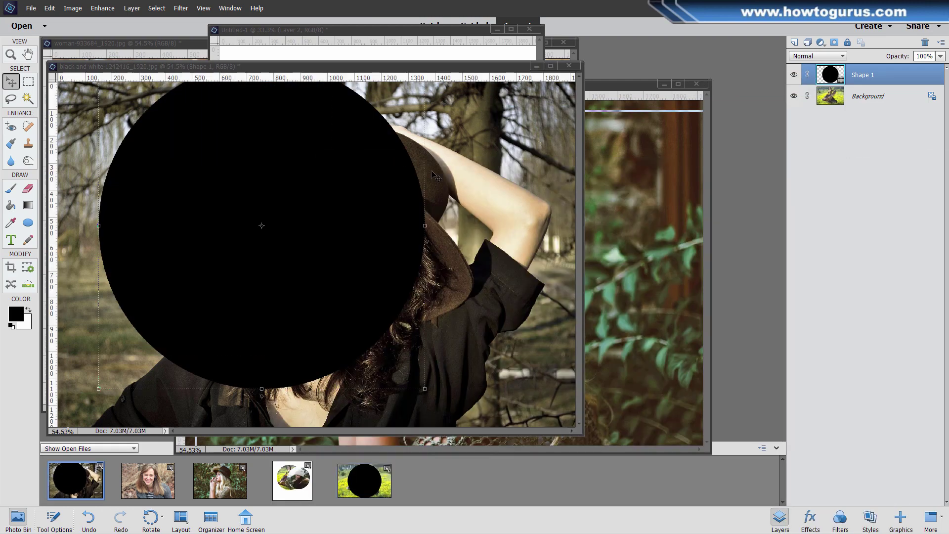
- Add crossing guides and enlarge the circle centred over the woman
left_click_drag(373, 221, 398, 231)
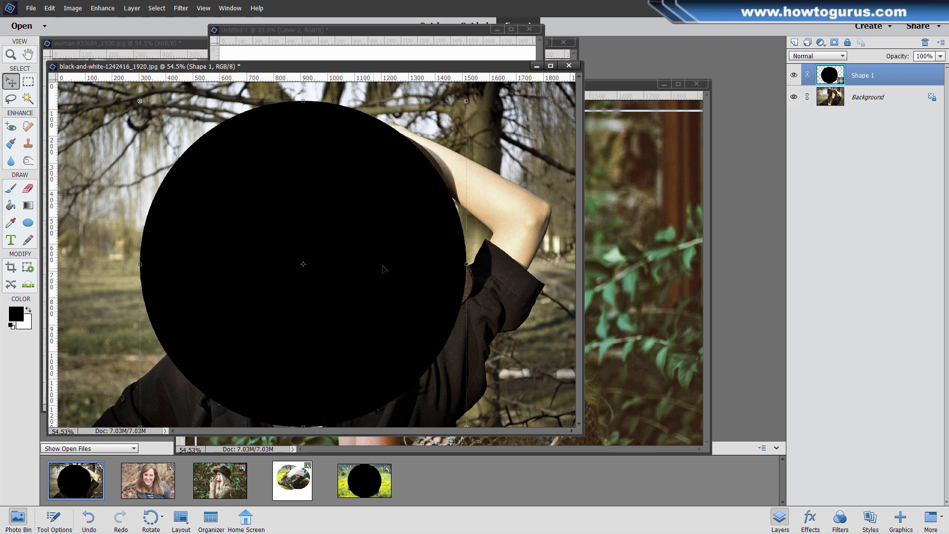
left_click_drag(371, 256, 488, 256)
left_click_drag(368, 78, 369, 259)
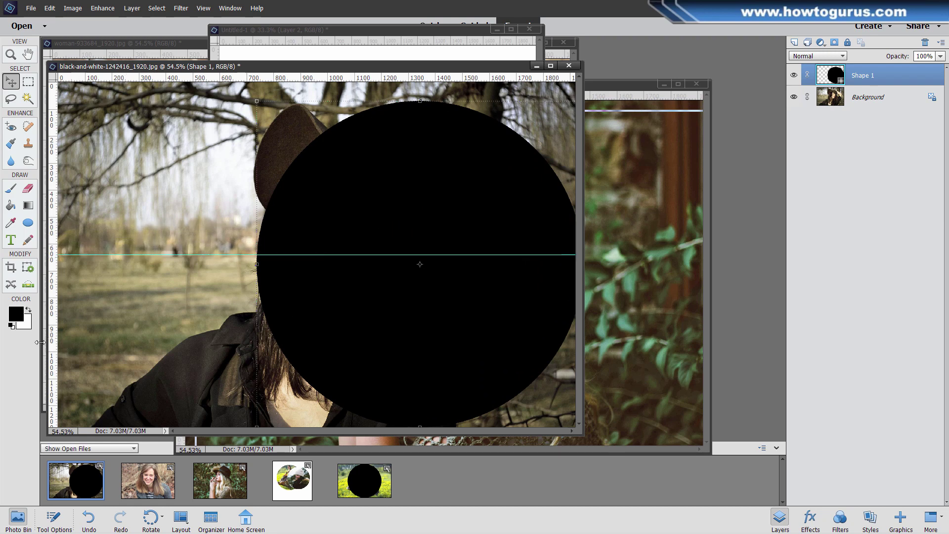
left_click_drag(51, 346, 317, 335)
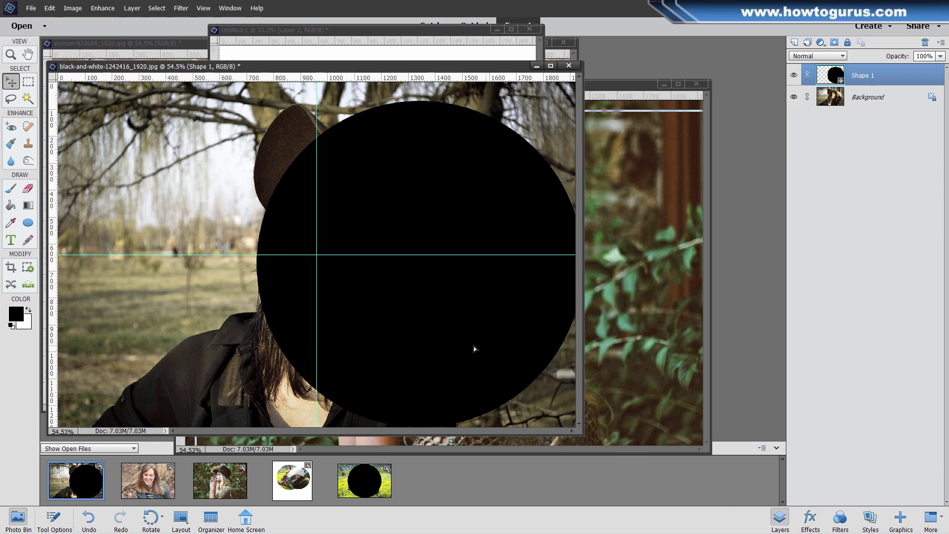
left_click_drag(474, 346, 376, 343)
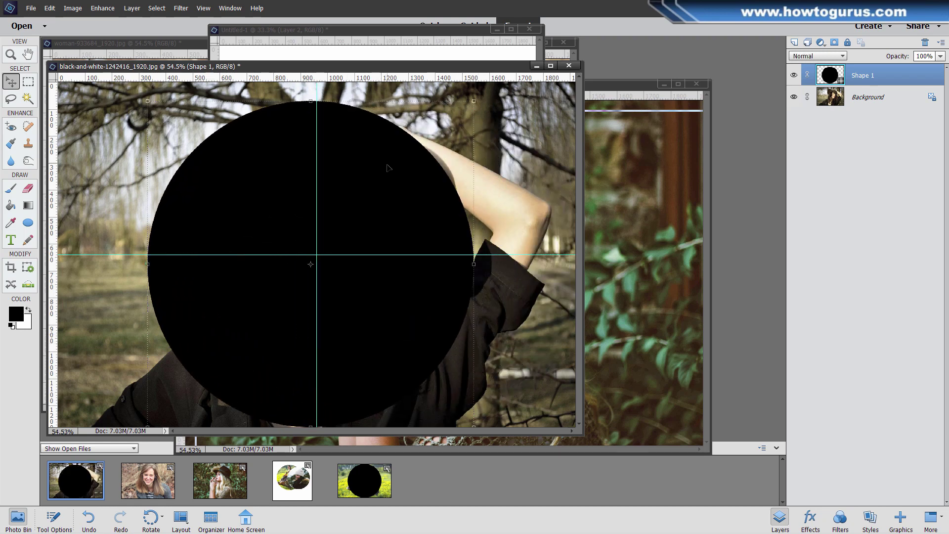
left_click_drag(473, 101, 502, 93)
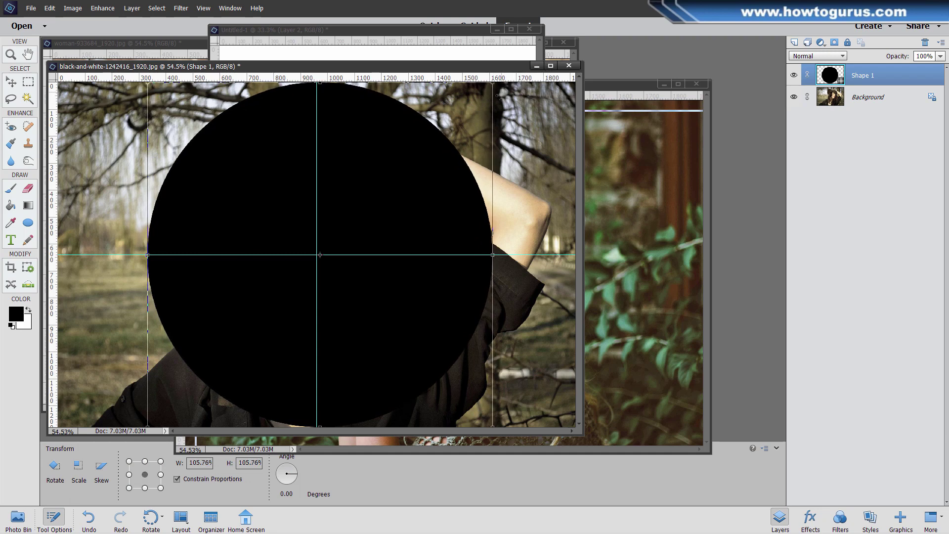
left_click_drag(392, 333, 461, 333)
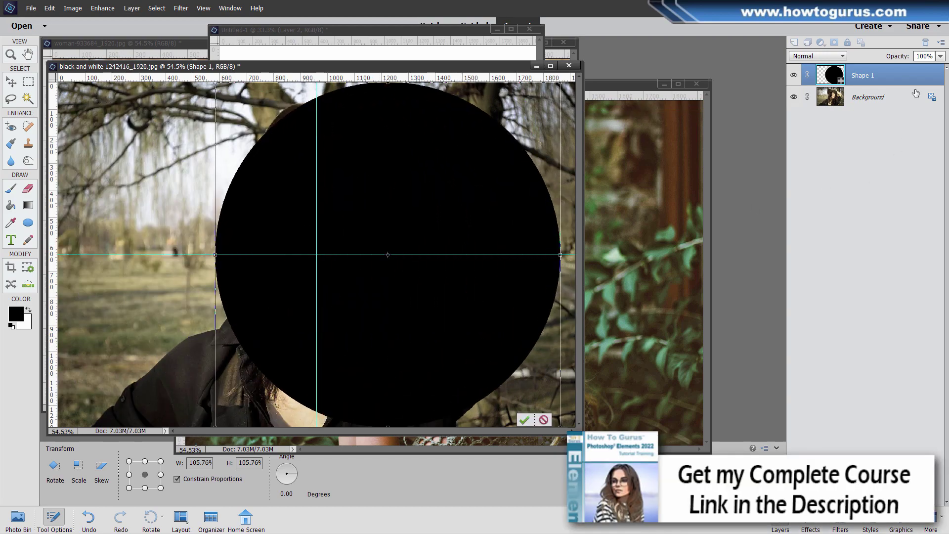
- Set the circle's opacity to 62%, align it over her face, and commit
left_click(940, 56)
left_click_drag(939, 68, 923, 67)
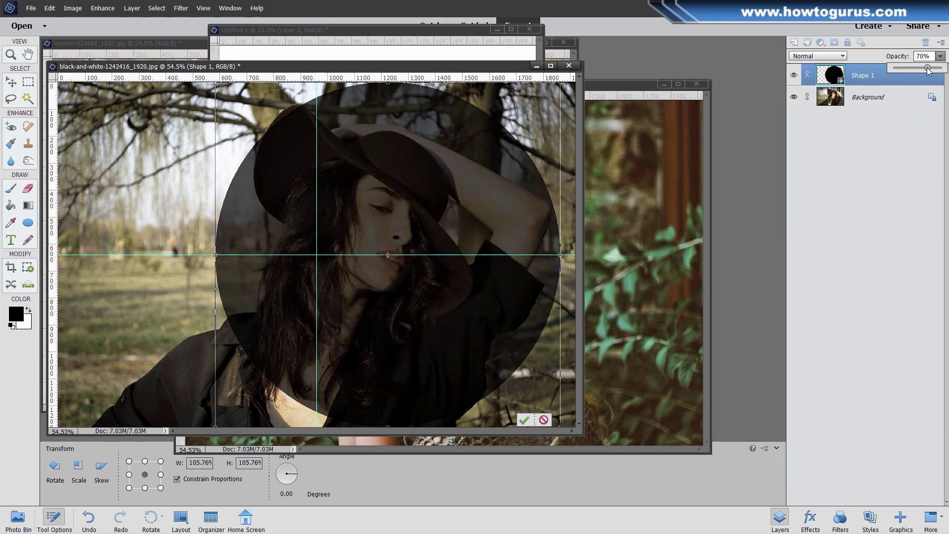
mouse_move(443, 339)
left_mouse_down()
mouse_move(421, 337)
mouse_move(464, 337)
mouse_move(456, 337)
left_mouse_up()
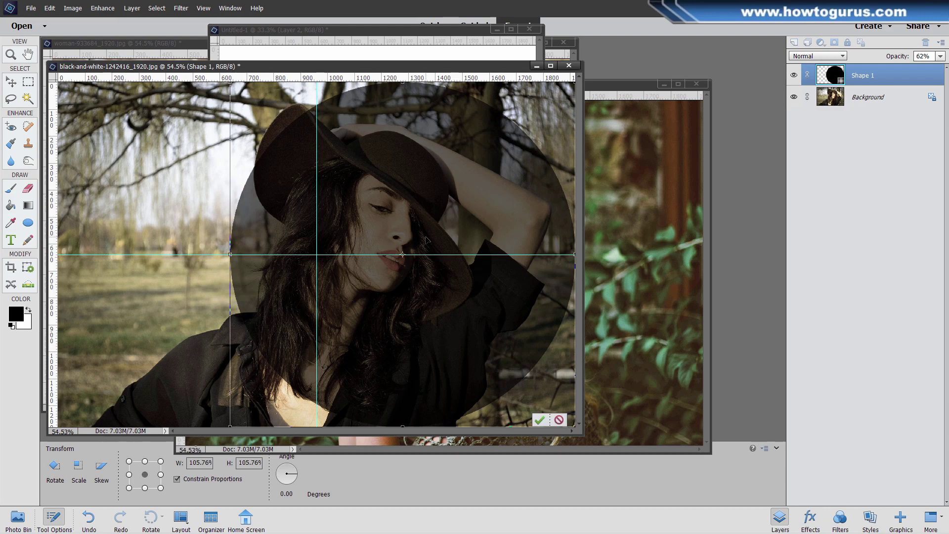
left_click(540, 419)
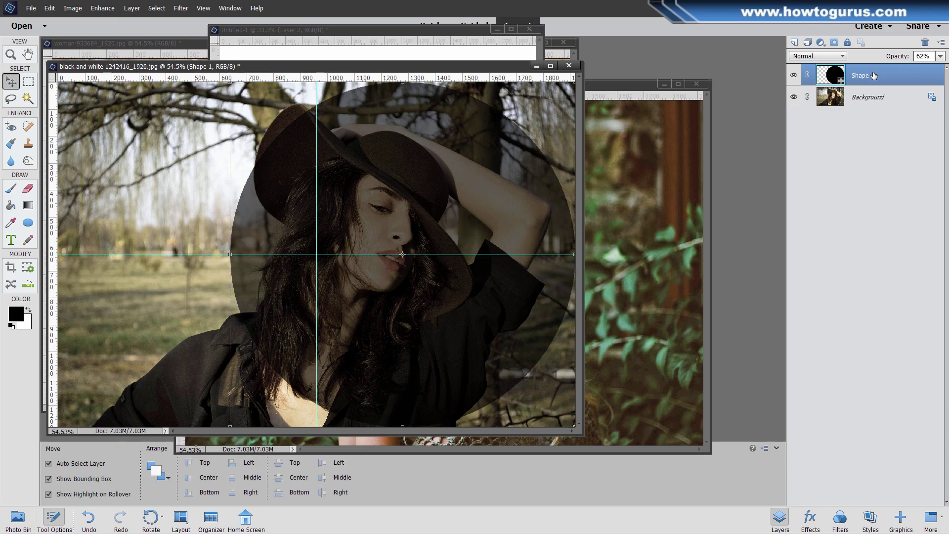
- Copy the circular area of the black-and-white photo using Shape 1's outline
key("ctrl")
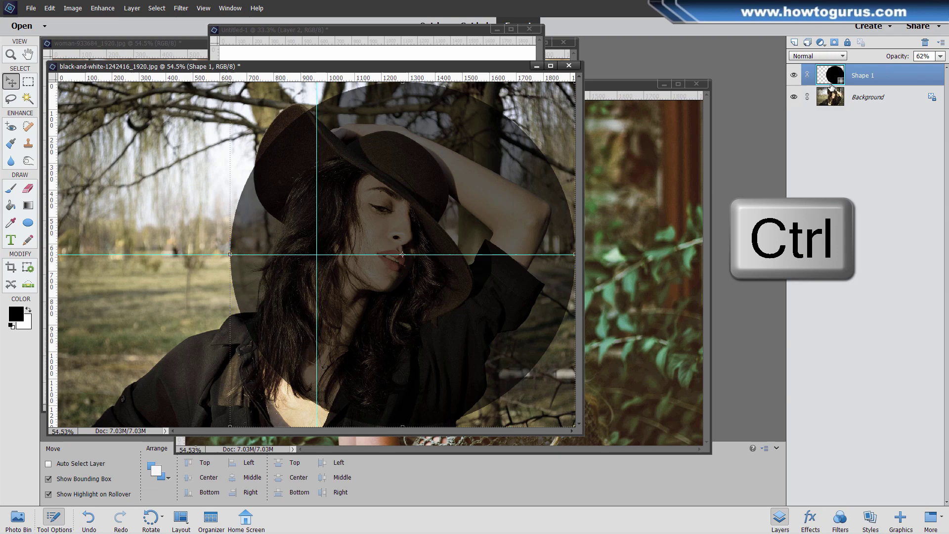
left_click(833, 79, "ctrl")
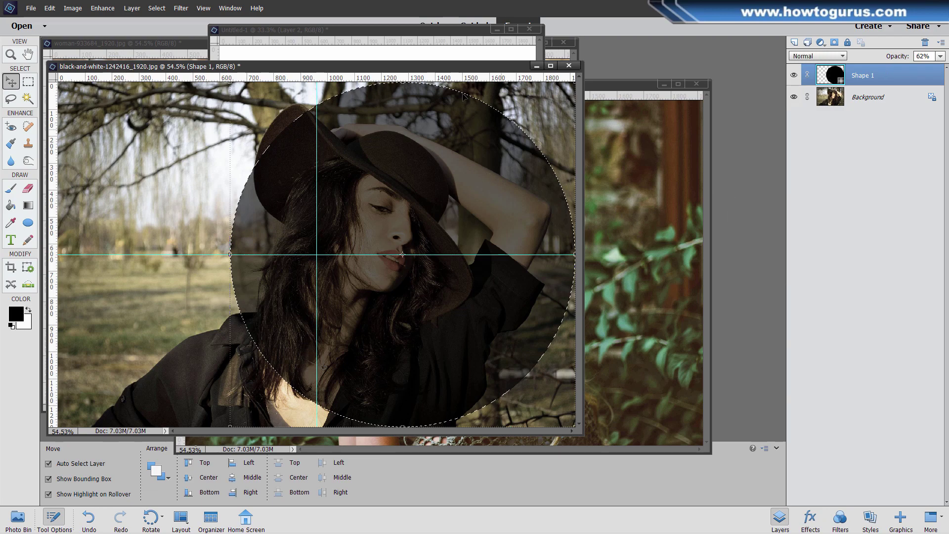
left_click(794, 76)
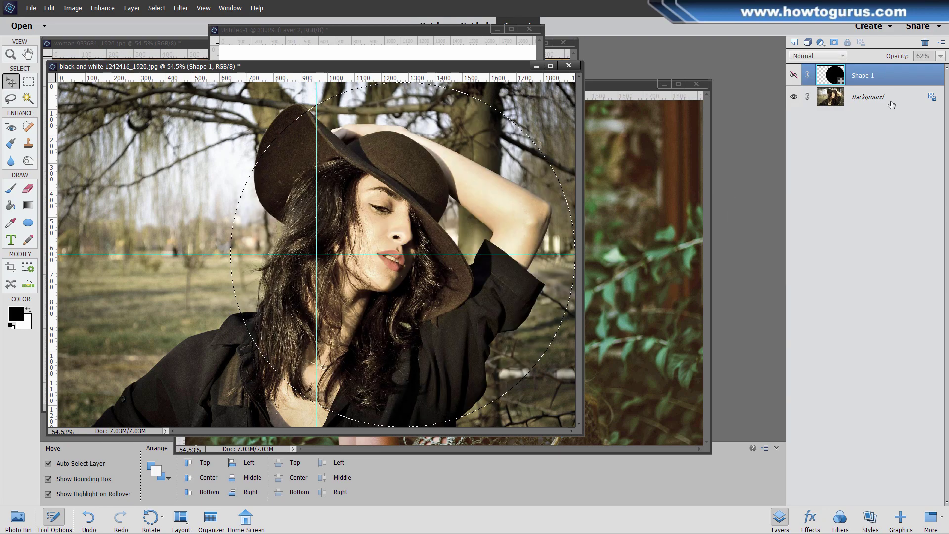
left_click(889, 101)
key("ctrl+c")
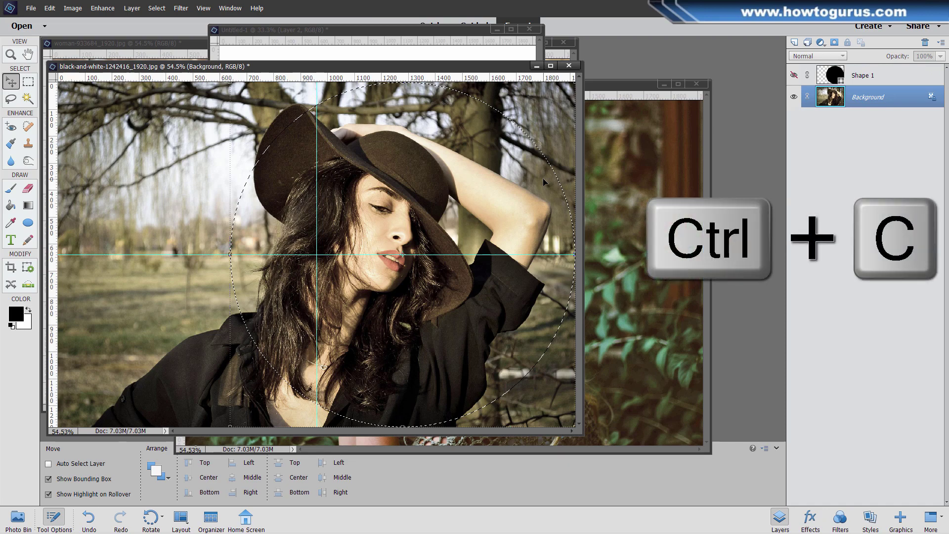
- Paste it into Untitled-1 as Layer 3 and close the black-and-white photo without saving
left_click(482, 52)
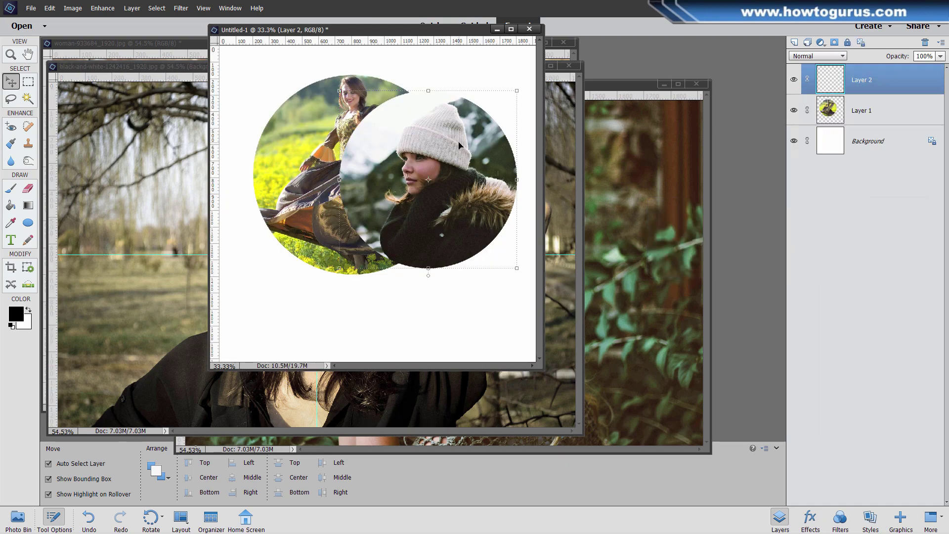
key("ctrl+v")
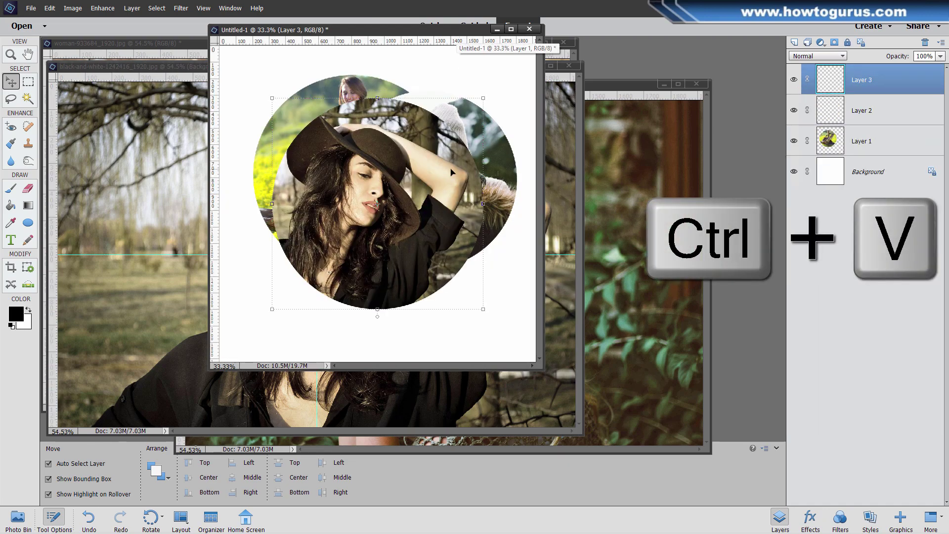
left_click(571, 103)
left_click(569, 66)
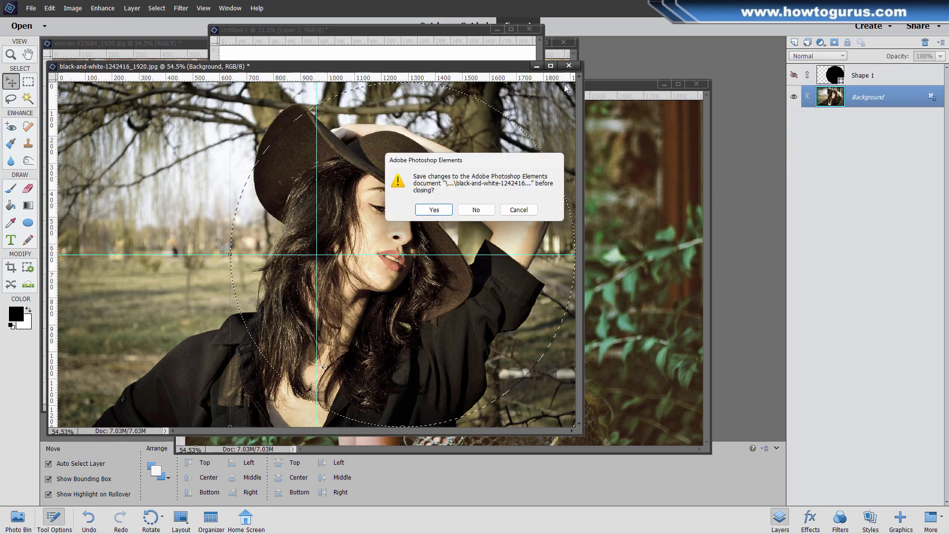
left_click(475, 210)
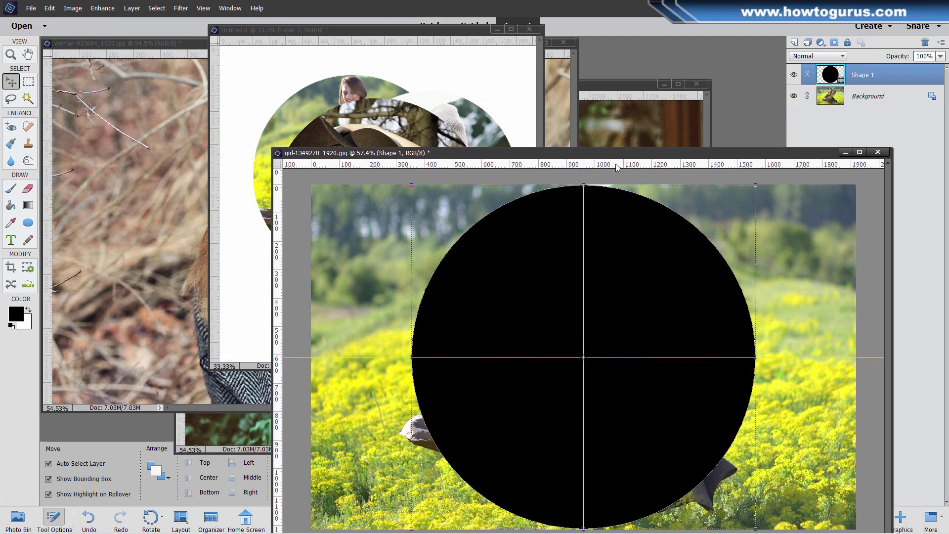
- Copy the Shape 1 circle from the girl photo into woman-933684, near its centre
left_click(194, 48)
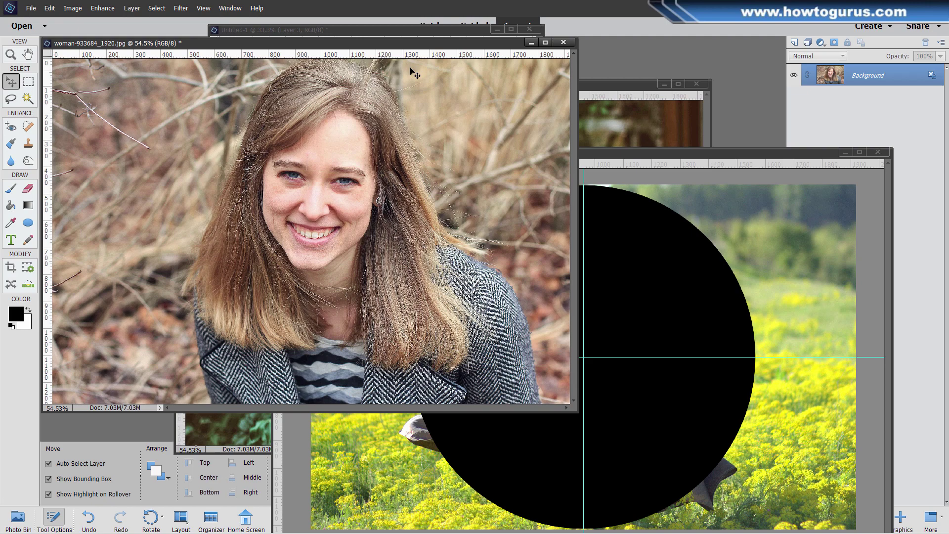
left_click_drag(417, 70, 439, 70)
left_click(784, 148)
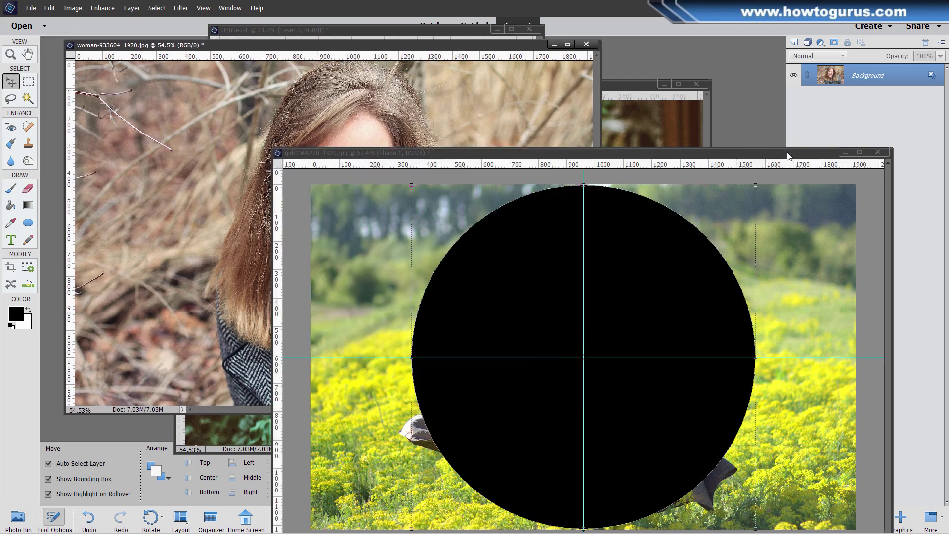
left_click_drag(593, 276, 523, 115)
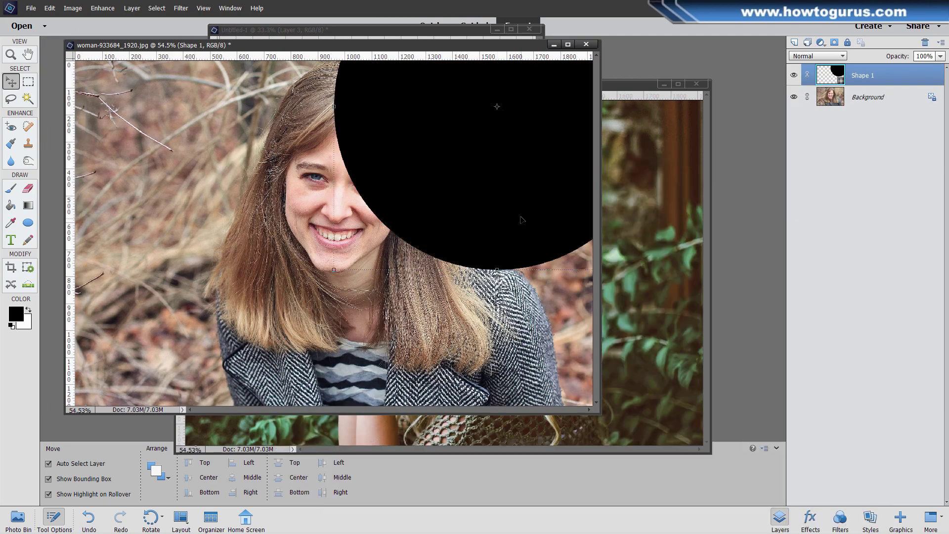
left_click_drag(513, 191, 367, 316)
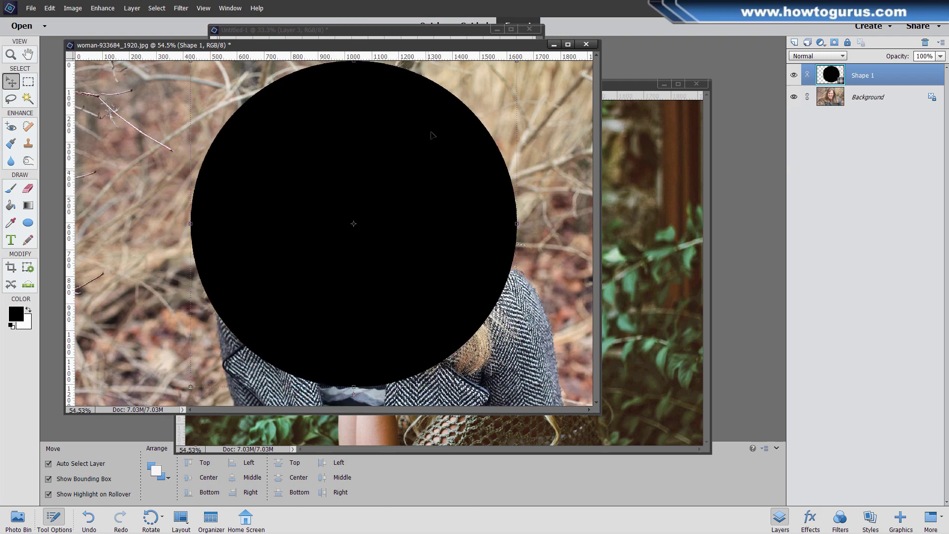
left_click_drag(441, 234, 487, 239)
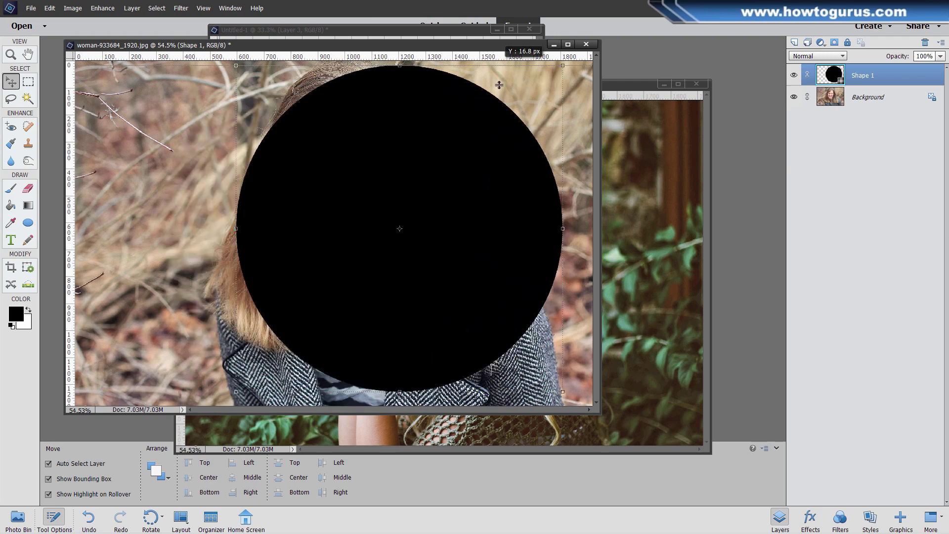
- Add crossing guides and centre the slightly enlarged circle on them
left_click_drag(499, 57, 500, 229)
left_click_drag(483, 290, 477, 234)
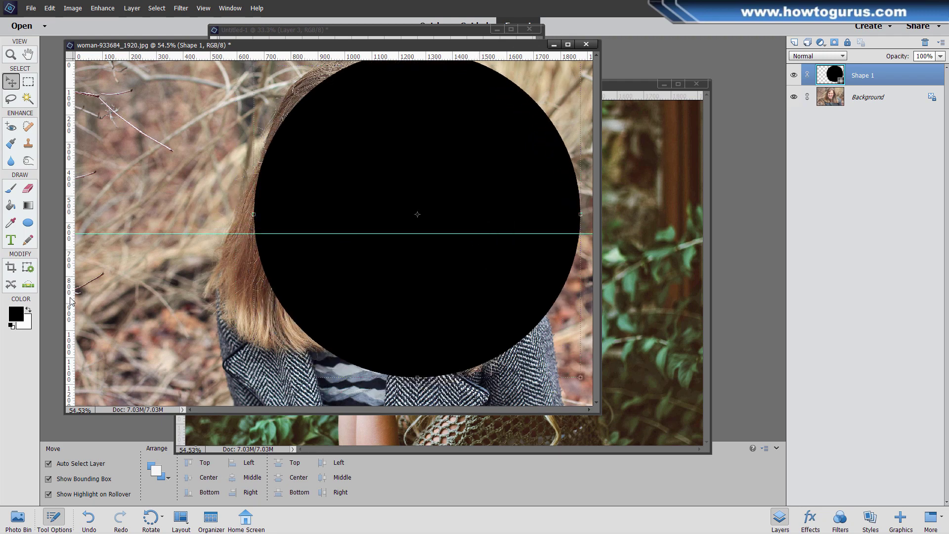
left_click_drag(72, 300, 333, 289)
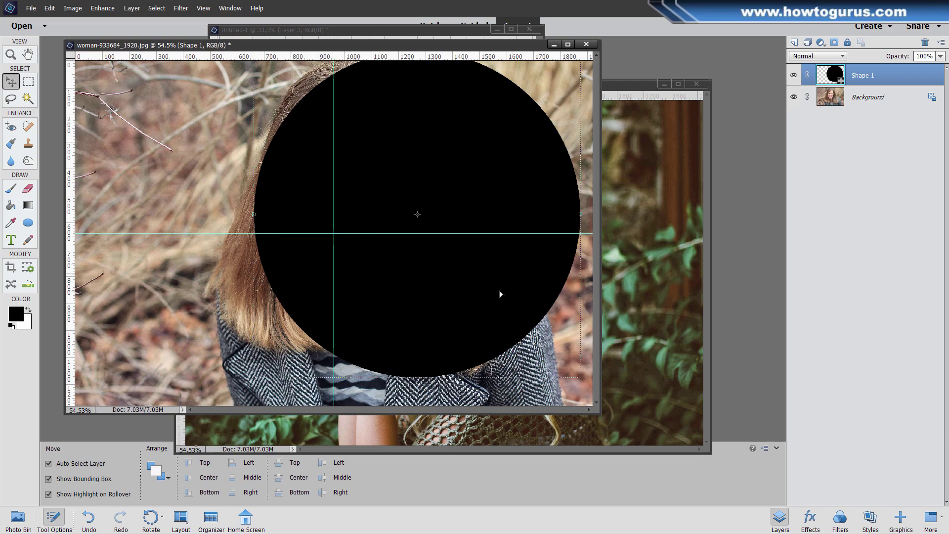
left_click_drag(499, 293, 434, 322)
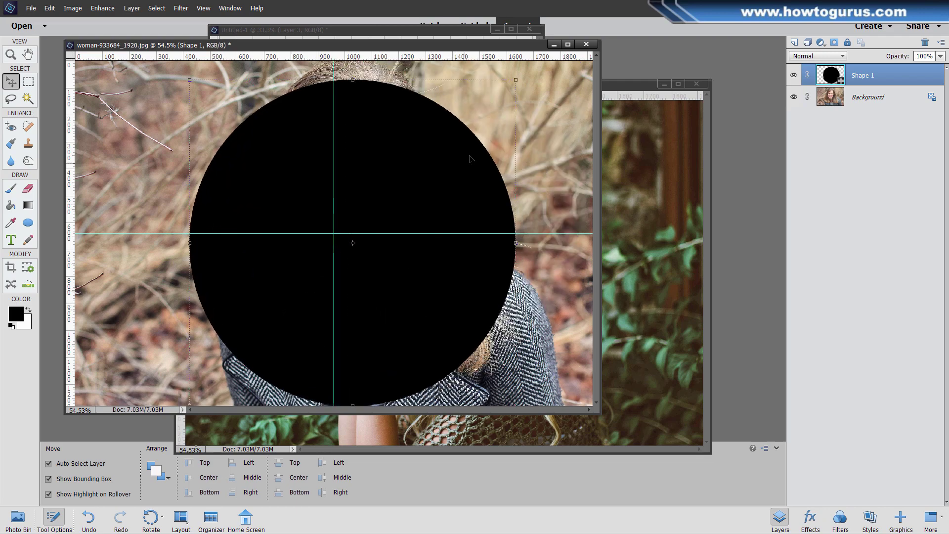
left_click_drag(516, 85, 534, 61)
left_click_drag(401, 330, 373, 330)
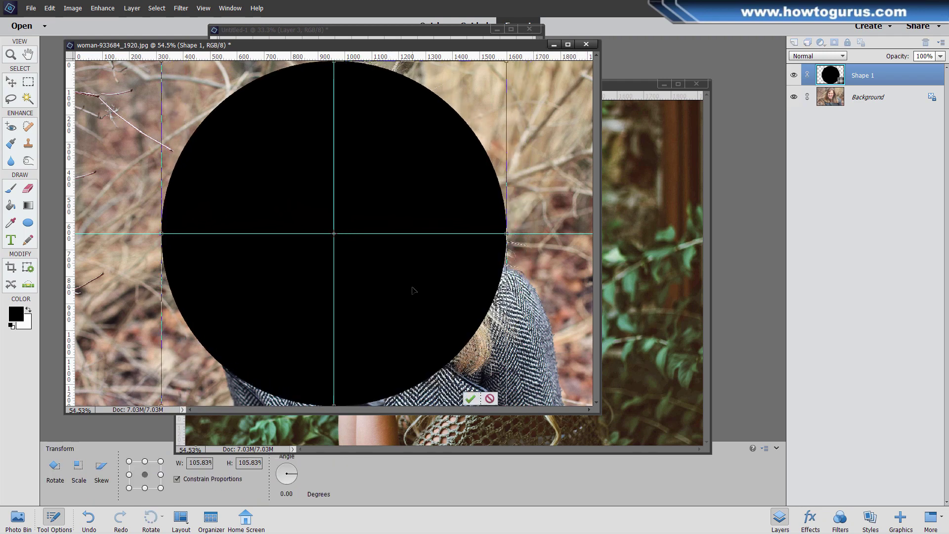
- Commit the resize and copy the circular area of the smiling woman's photo
left_click(471, 399)
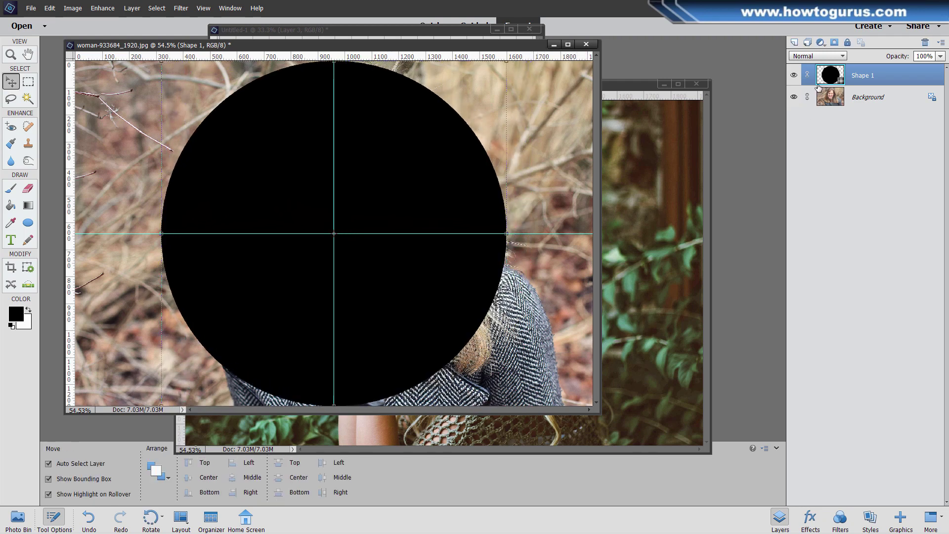
left_click(833, 75, "ctrl")
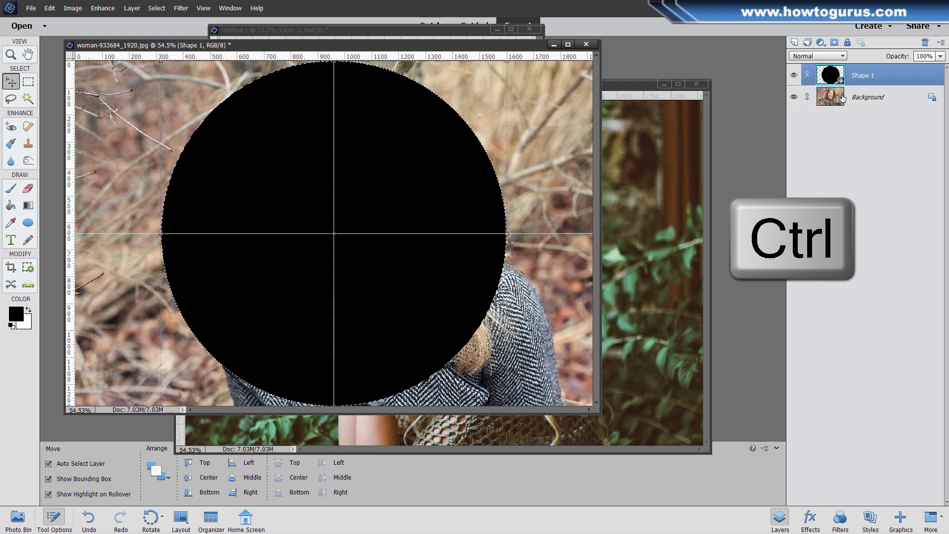
left_click(793, 75)
left_click(867, 97)
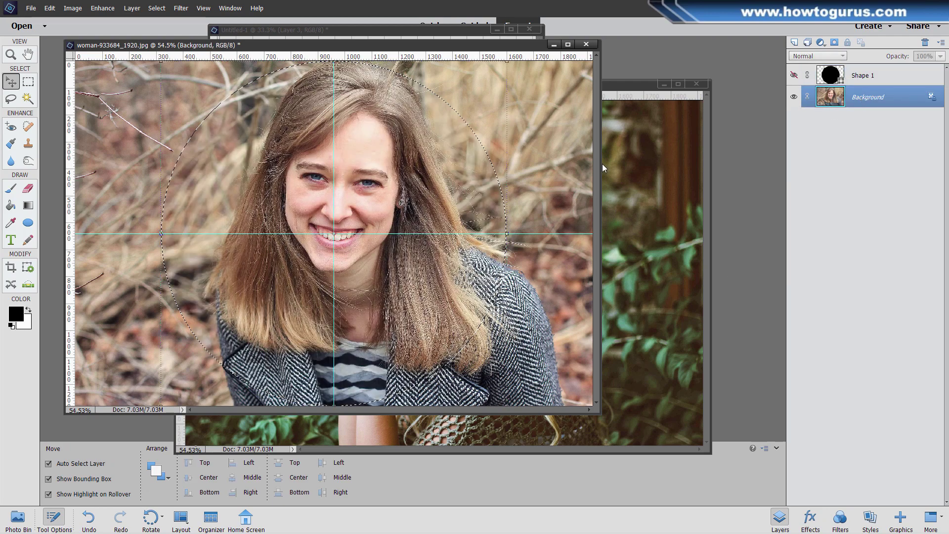
key("ctrl+c")
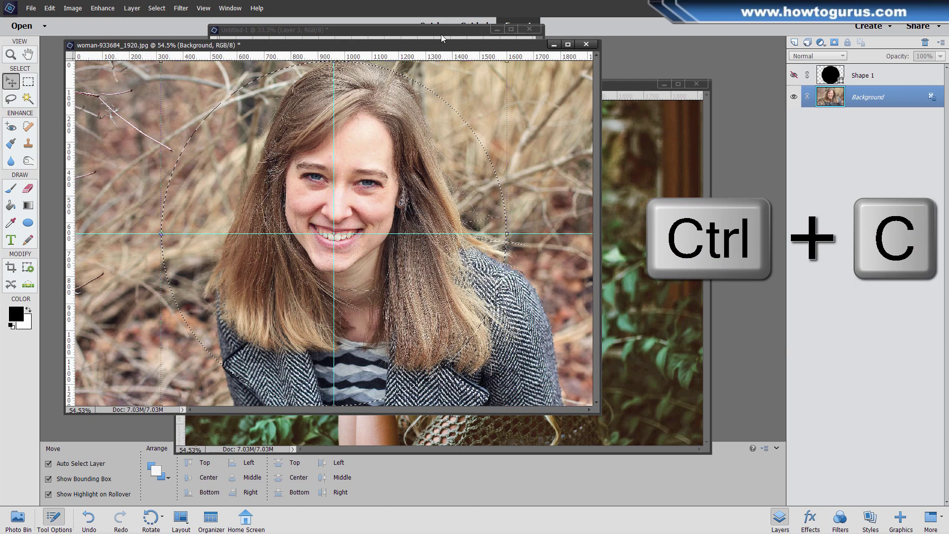
- Paste the smiling-woman circle into Untitled-1 as Layer 4, shifted slightly right
left_click(441, 34)
key("ctrl+v")
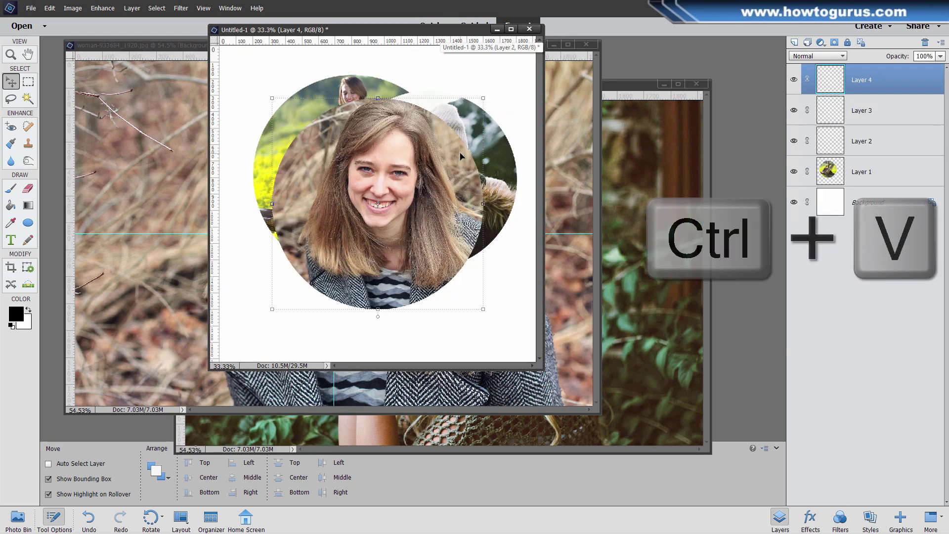
key("ctrl")
left_click_drag(440, 225, 466, 227)
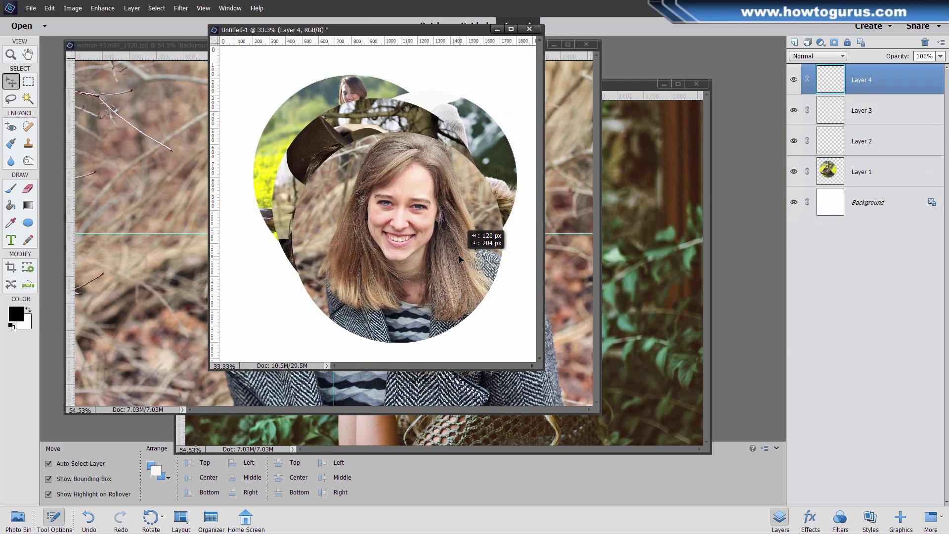
- Close the smiling woman's photo without saving and bring woman-1149911 and the girl photo forward
left_click(577, 158)
left_click(585, 45)
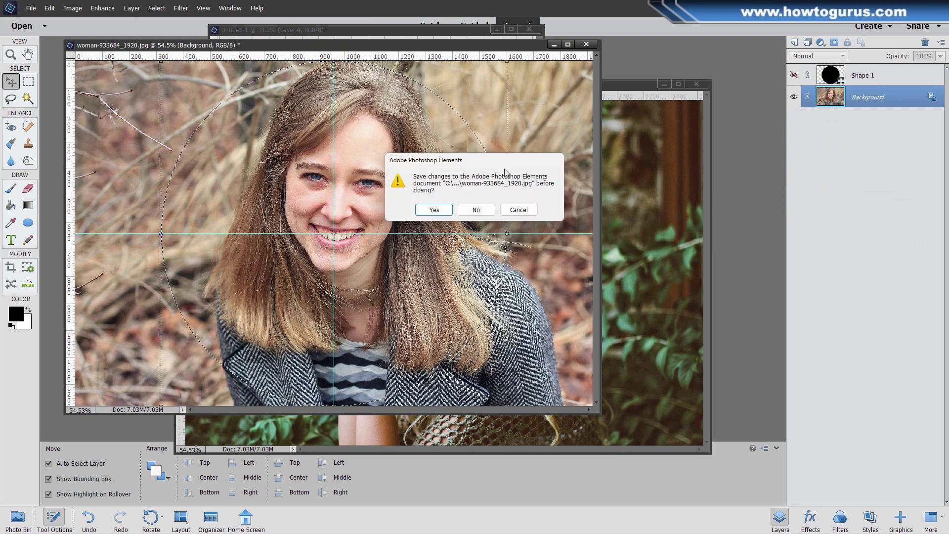
left_click(475, 209)
left_click(554, 88)
left_click_drag(555, 89, 430, 50)
left_click(742, 148)
- Copy the Shape 1 circle into woman-1149911 and centre it on new crossing guides
left_click_drag(830, 75, 455, 126)
left_click(865, 148)
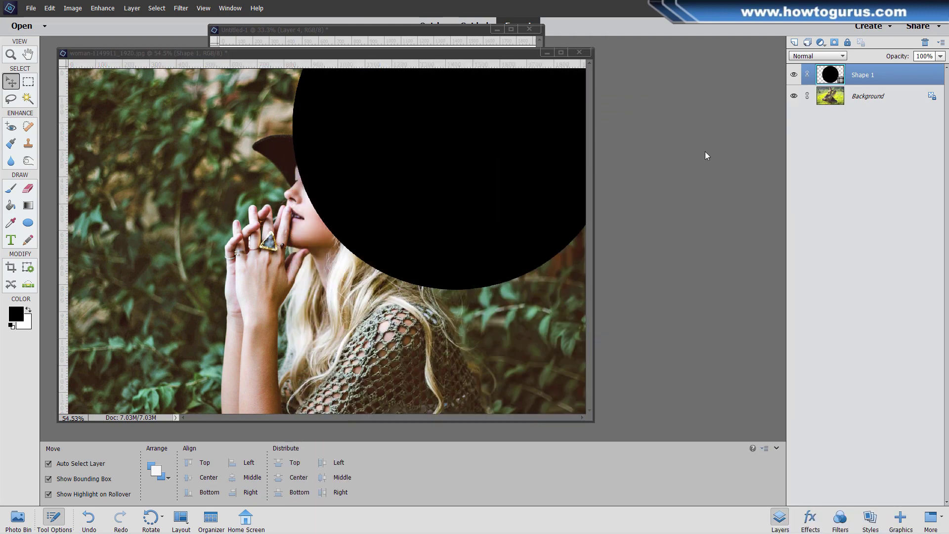
left_click_drag(514, 247, 487, 323)
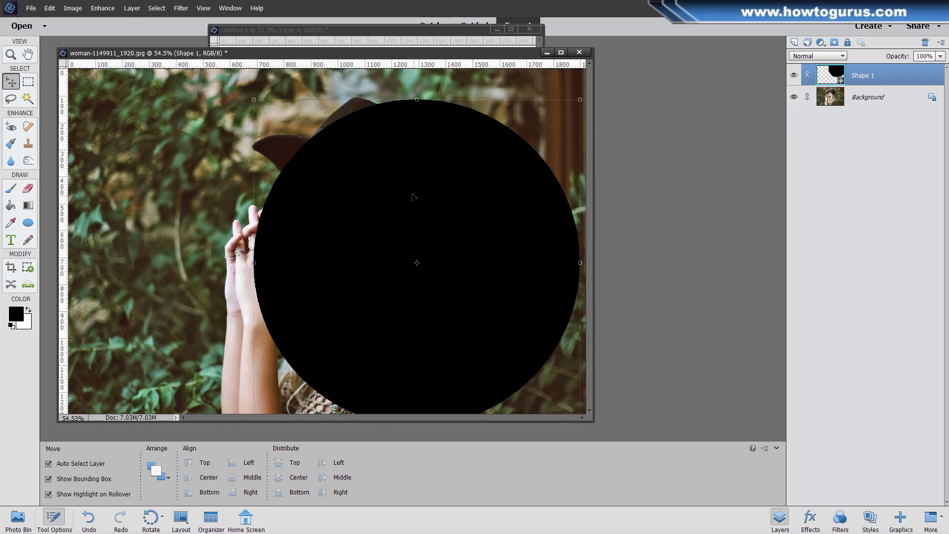
left_click_drag(449, 69, 447, 241)
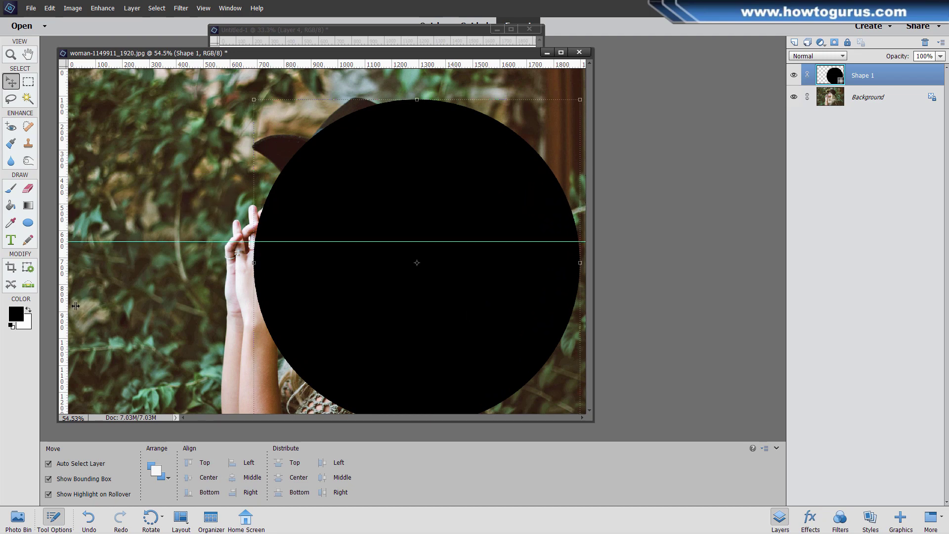
left_click_drag(76, 306, 328, 312)
left_click_drag(452, 336, 362, 335)
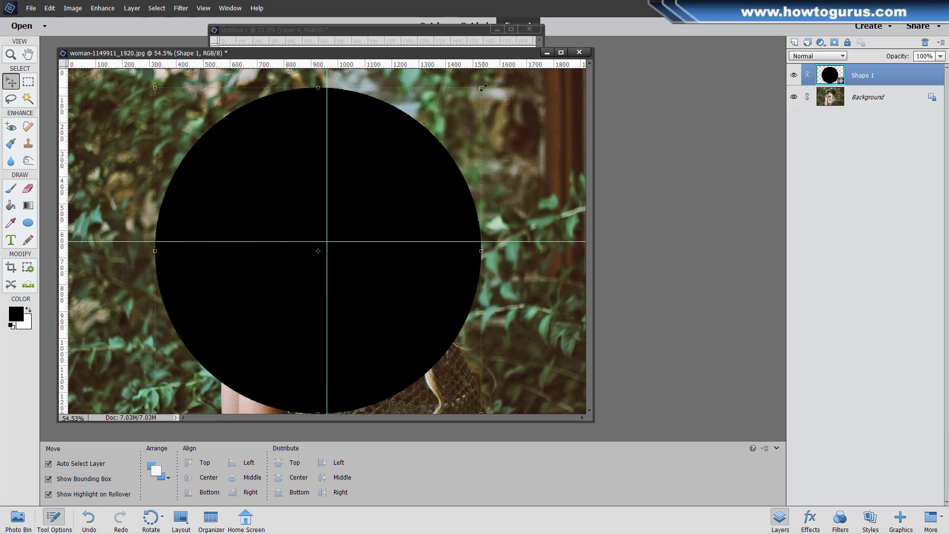
- Enlarge the circle to 105.68%, recentre it, and lower its opacity to check framing
left_click_drag(483, 88, 498, 69)
left_click_drag(375, 277, 368, 297)
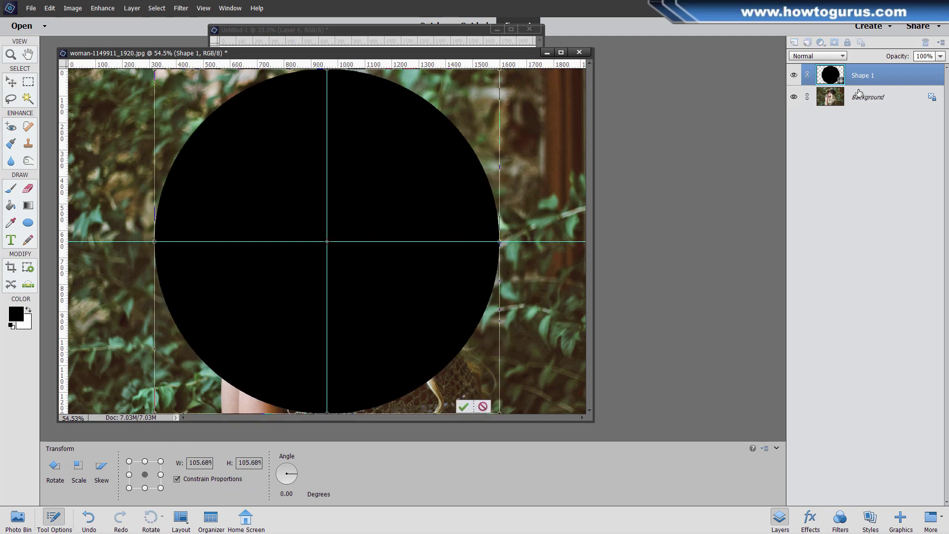
left_click(940, 56)
left_click_drag(941, 68, 926, 68)
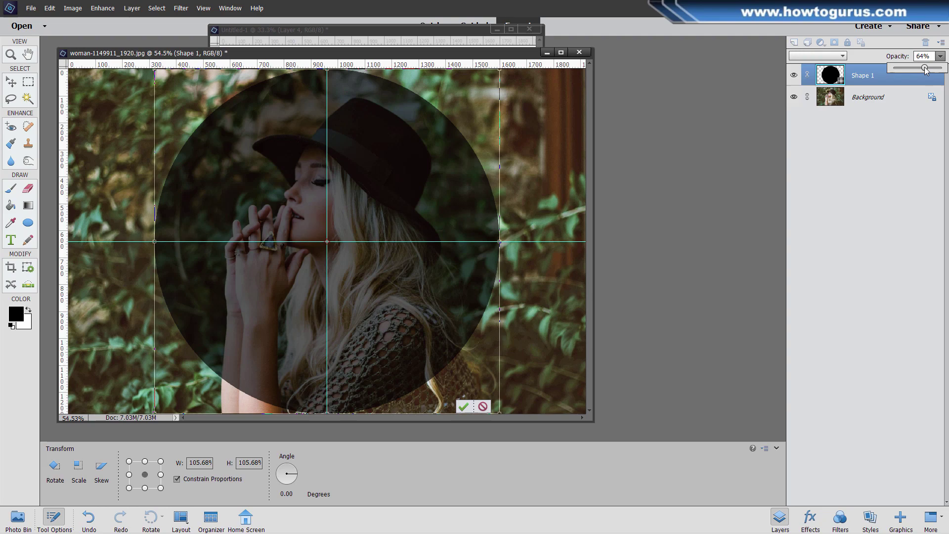
- Copy the circular area of the hat-wearing woman's photo, using the circle shape as the selection
left_click(750, 174)
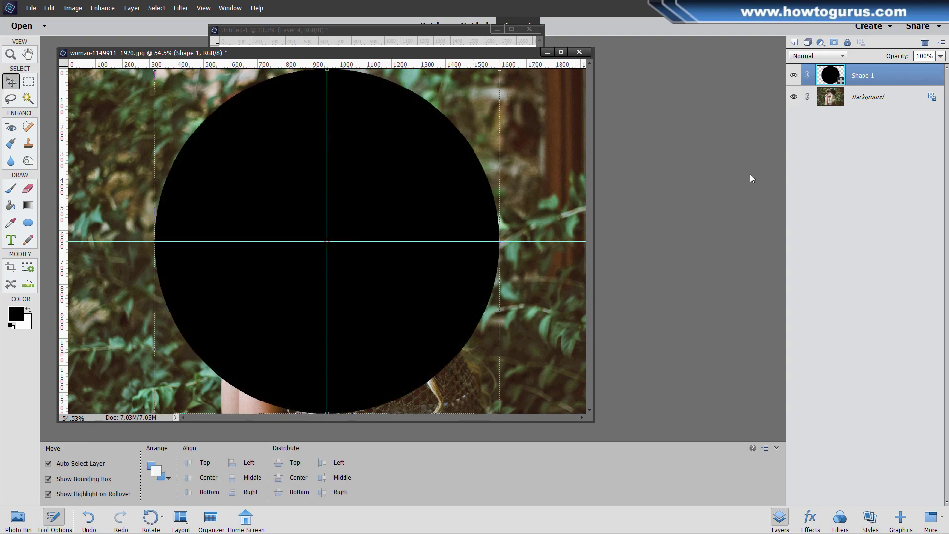
left_click(830, 75, "ctrl")
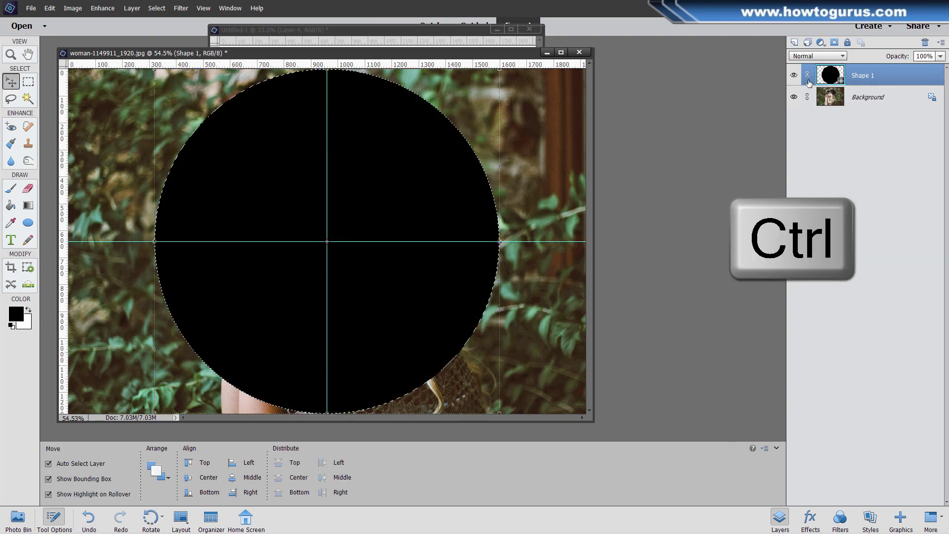
left_click(794, 76)
left_click(862, 98)
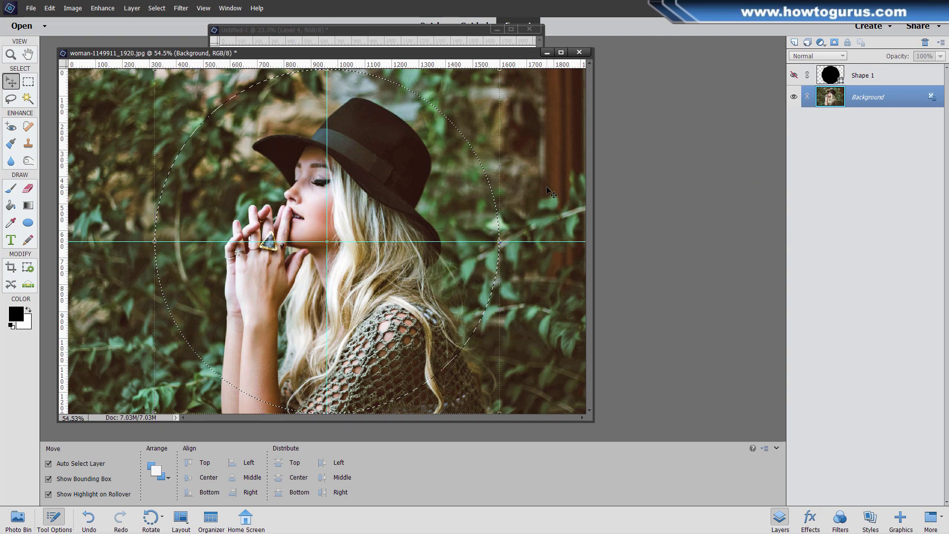
key("ctrl+c")
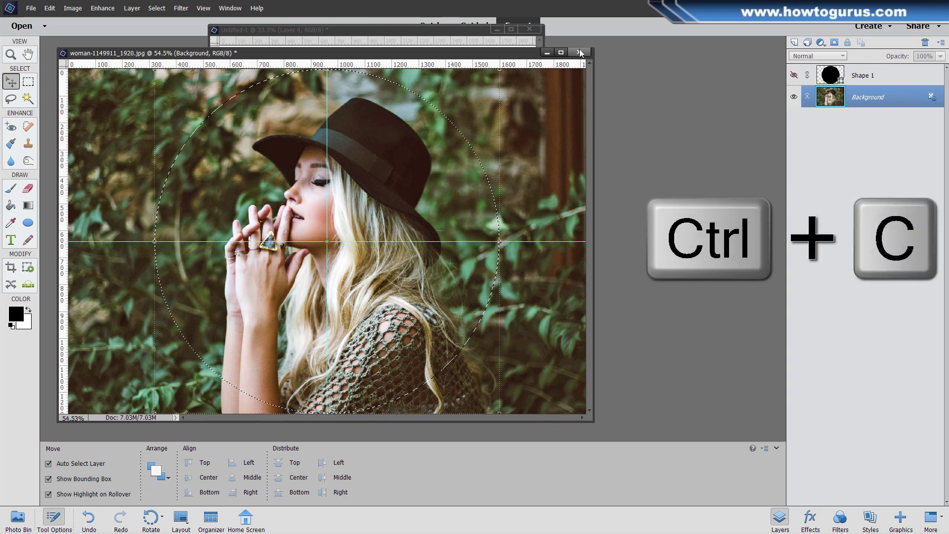
- Close the woman's photo unsaved, paste the circle into Untitled-1 as Layer 5, and close the girl photo unsaved
left_click(579, 52)
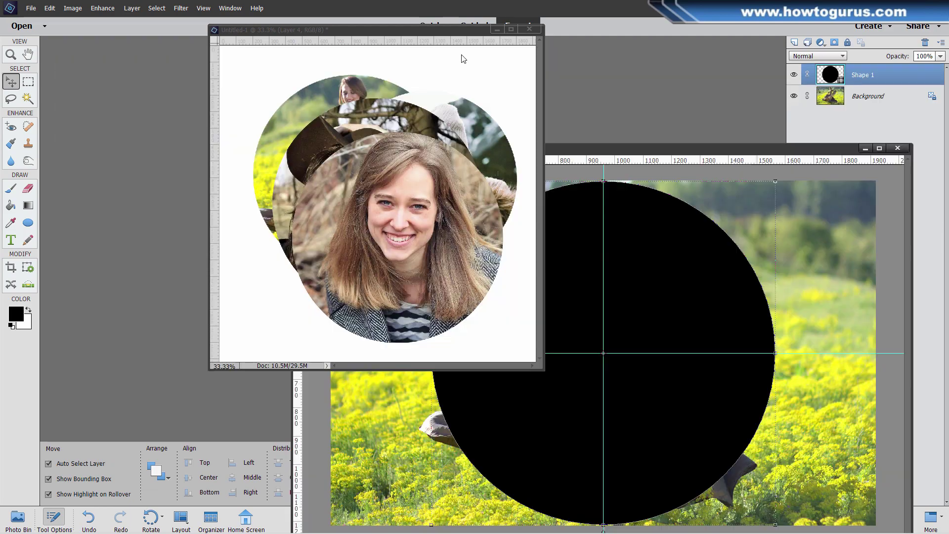
left_click(463, 59)
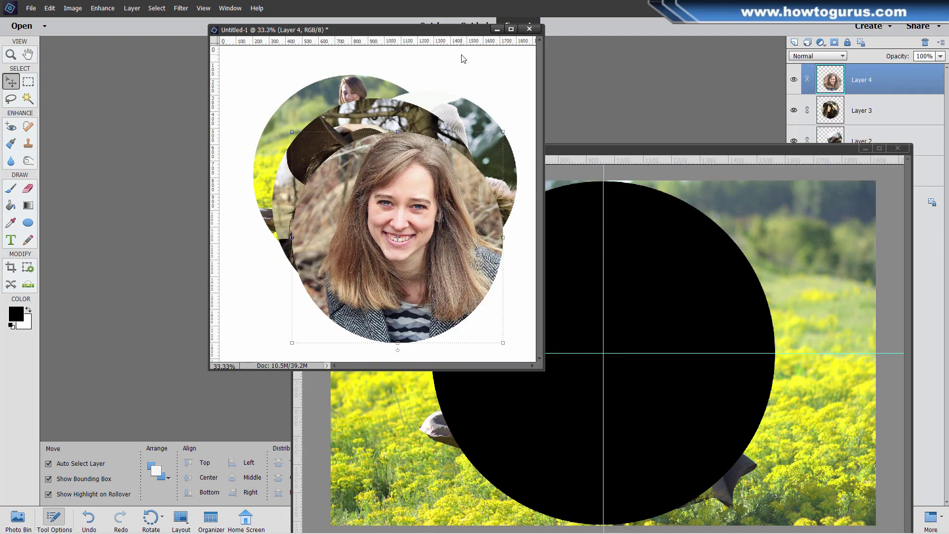
key("ctrl+v")
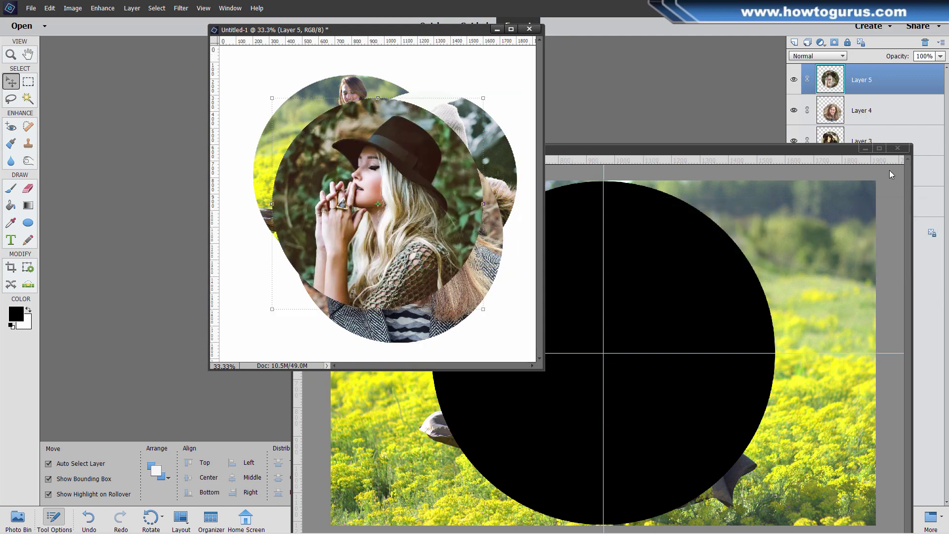
left_click(897, 148)
left_click(483, 209)
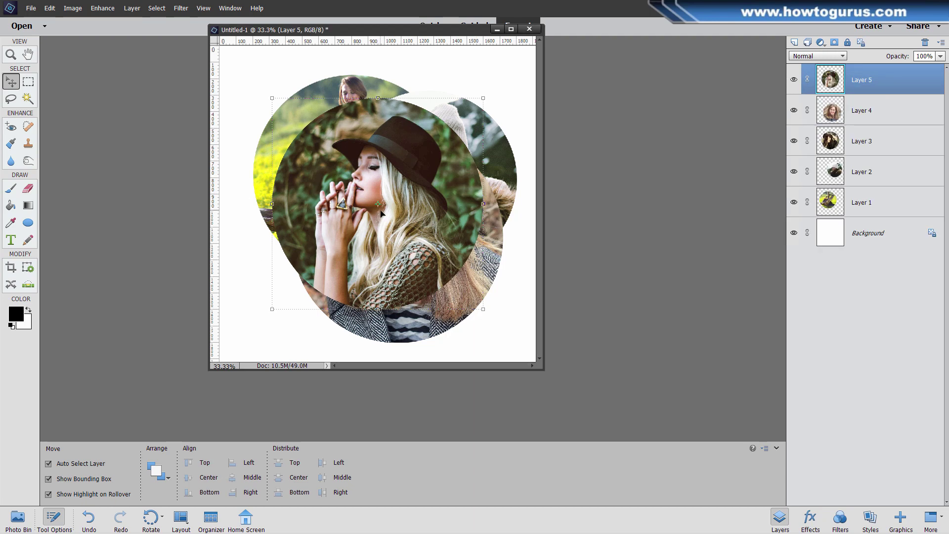
- Nudge the pasted circle, then hide Layers 5 through 1 to leave a blank canvas
left_click_drag(431, 235, 406, 254)
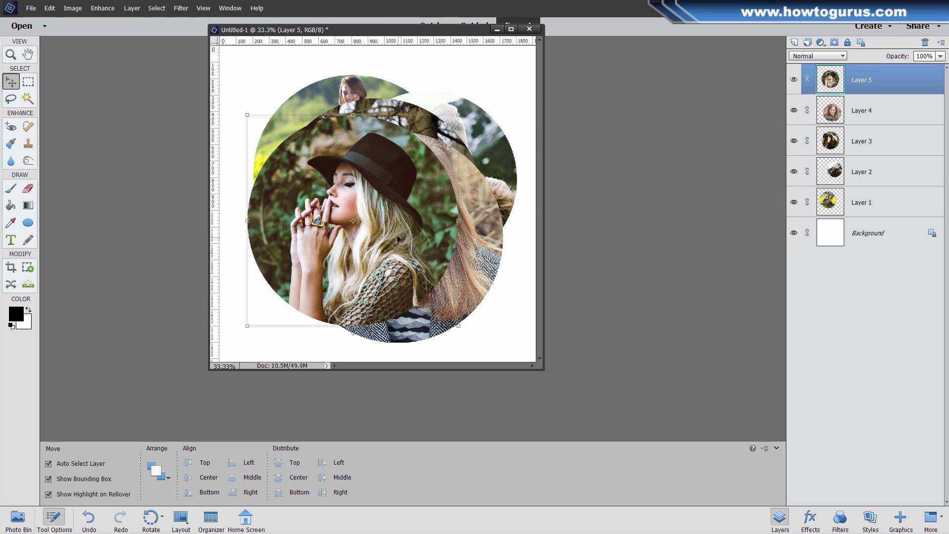
left_click(794, 80)
left_click(793, 110)
left_click(793, 140)
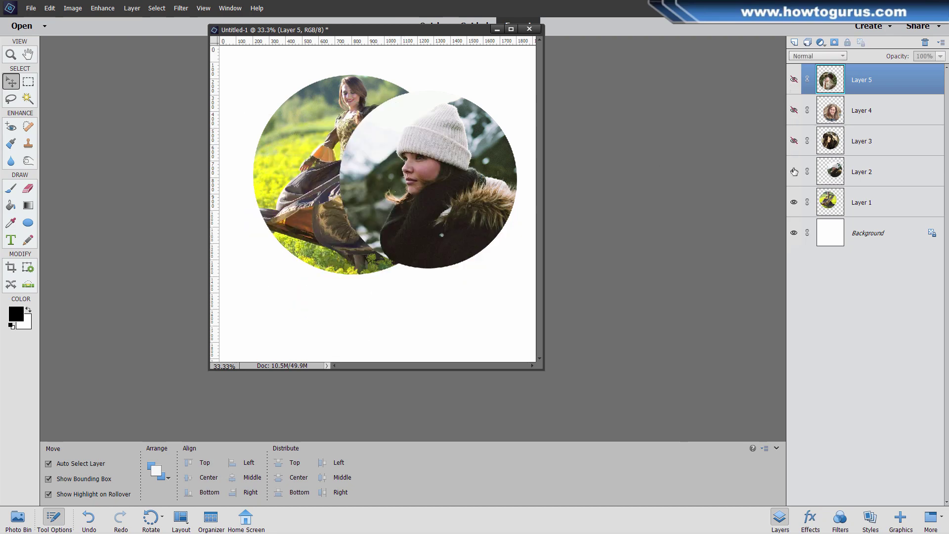
left_click(794, 171)
left_click(794, 202)
- Dock the collage window as a tab and fit the canvas on screen
left_click_drag(392, 30, 413, 50)
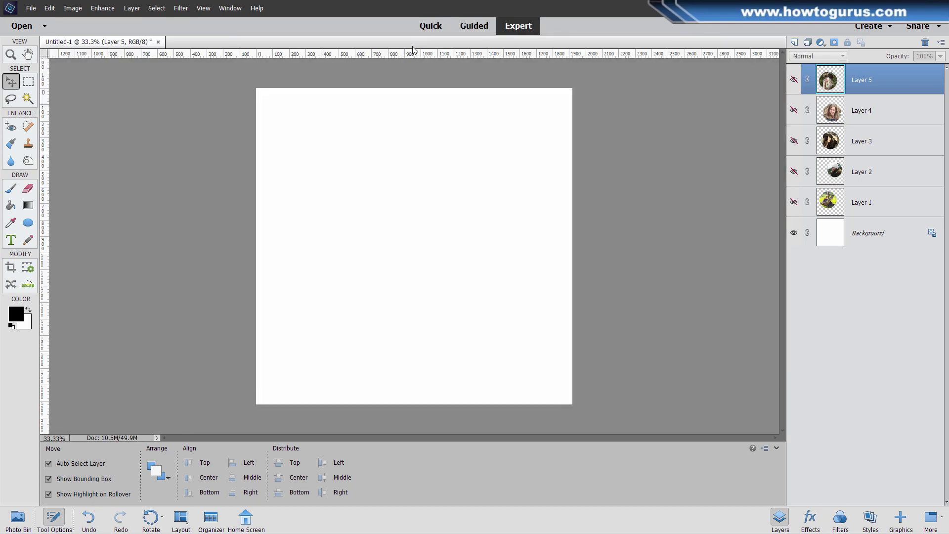
left_click(203, 9)
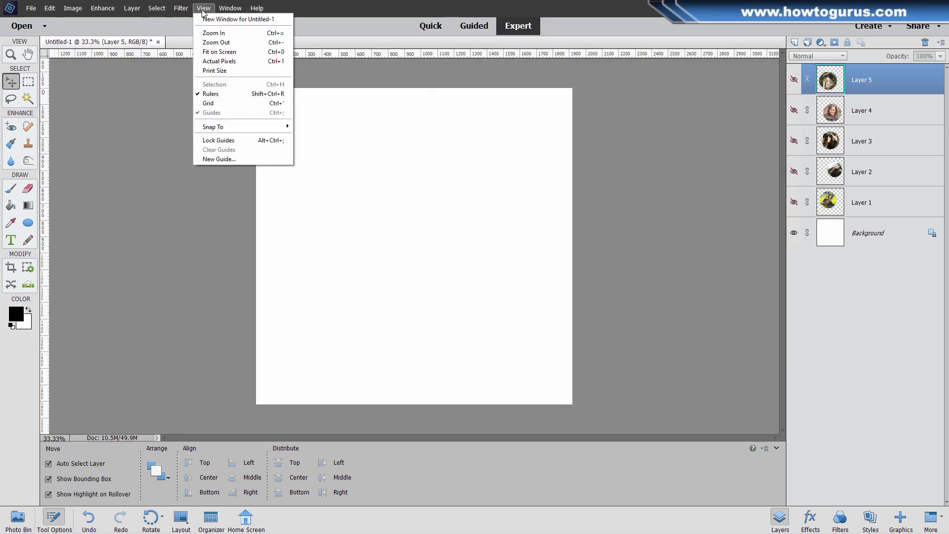
left_click(222, 56)
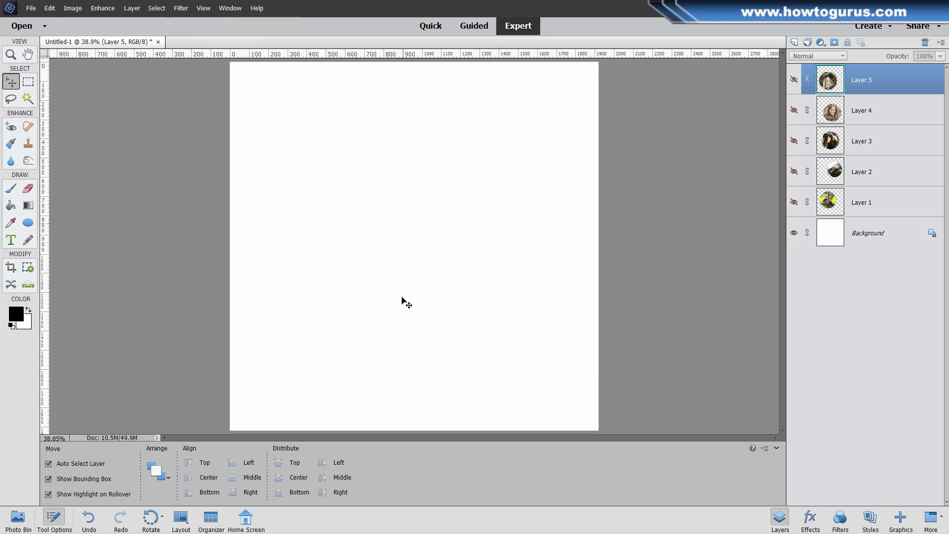
- Drag guides from the top and left rulers so they cross at the canvas centre
left_click_drag(437, 57, 444, 246)
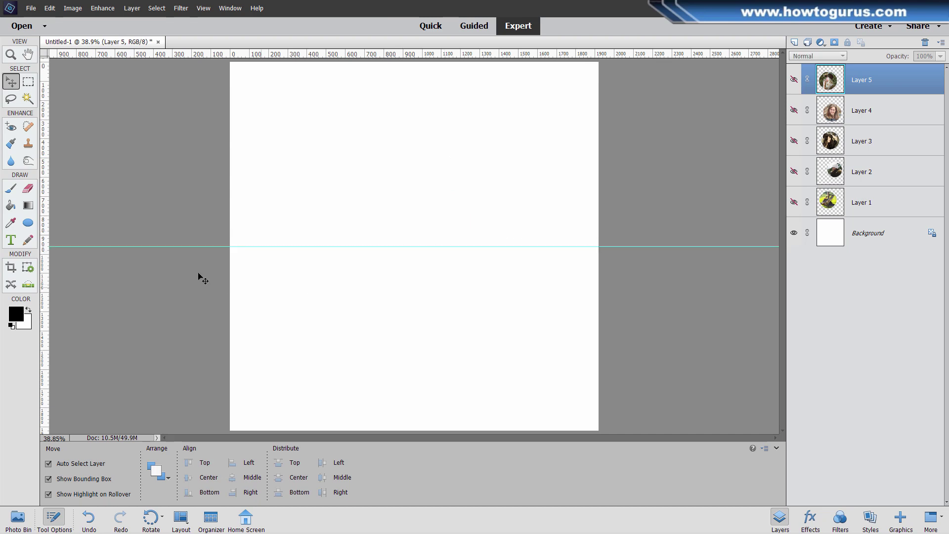
left_click_drag(54, 290, 414, 297)
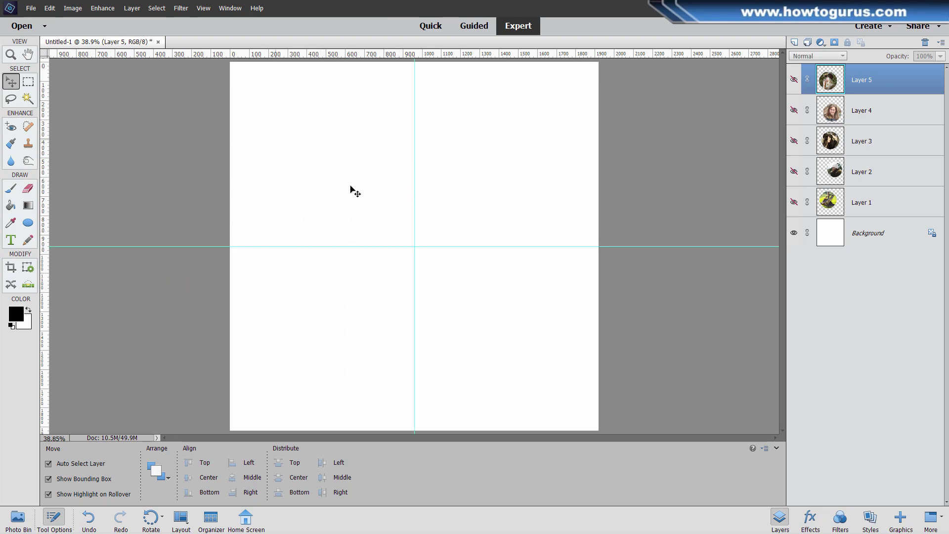
- Show Layer 5 and scale the hat-wearing woman's circle to fill the bottom-right quarter
left_click(795, 80)
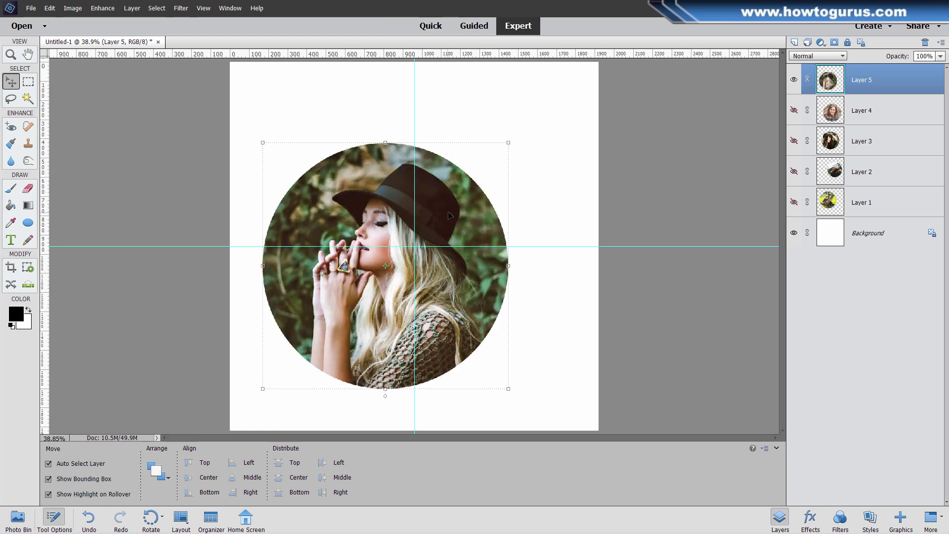
left_click_drag(449, 215, 528, 250)
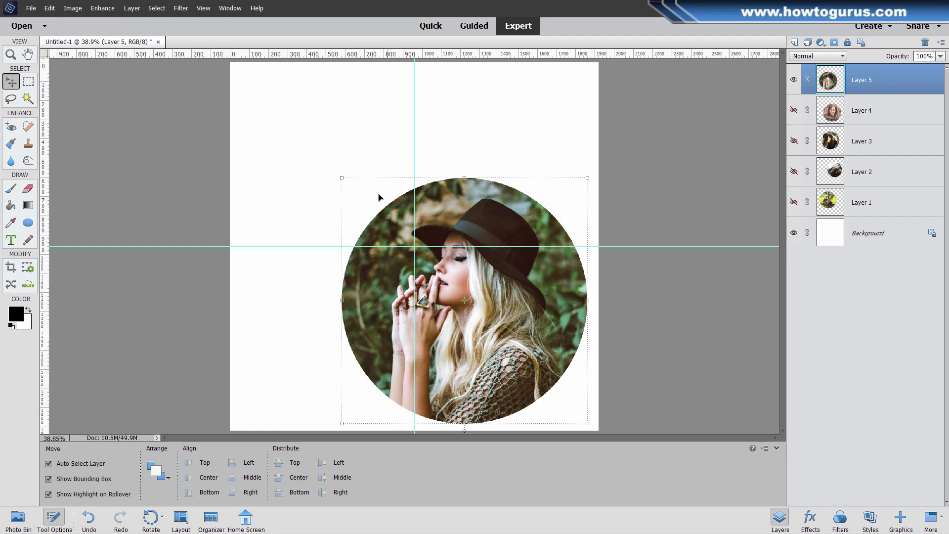
left_click_drag(342, 178, 448, 296)
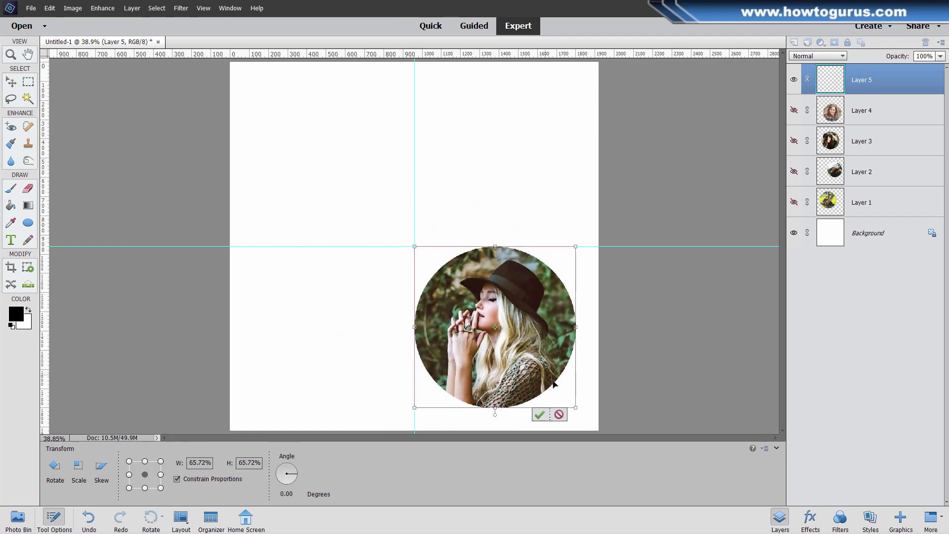
left_click_drag(576, 407, 599, 430)
key("Return")
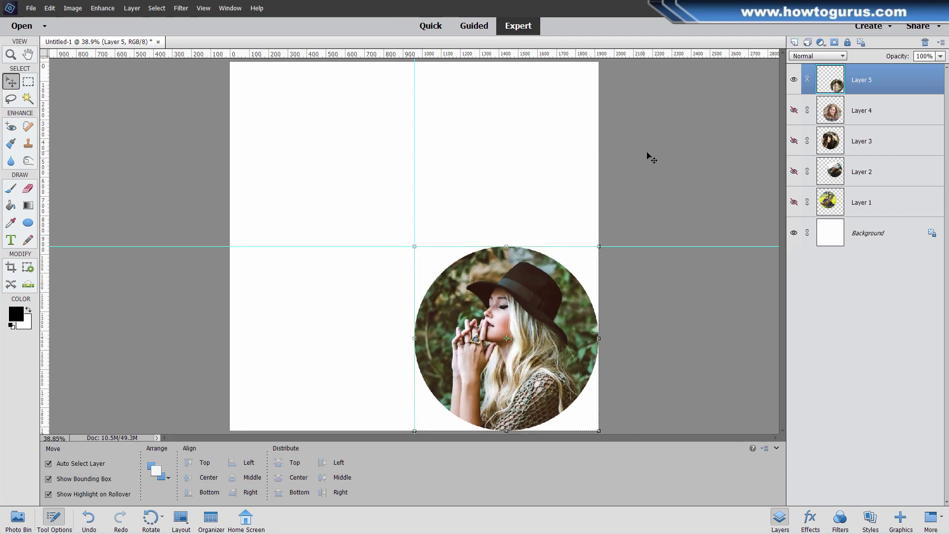
- Show Layer 4 and scale the smiling woman's circle to fill the bottom-left quarter
left_click(794, 110)
left_click(868, 110)
left_click_drag(496, 206, 432, 203)
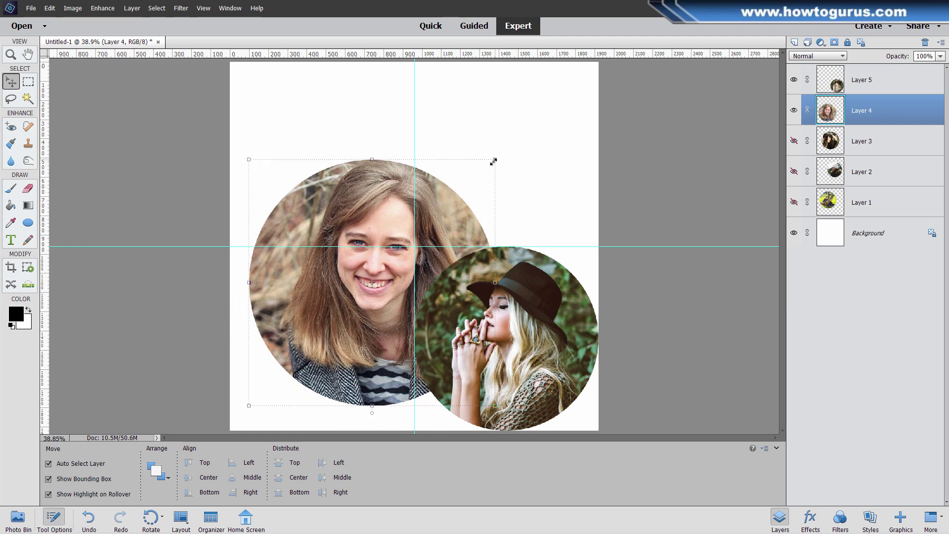
left_click_drag(493, 161, 420, 234)
mouse_move(345, 290)
left_mouse_down()
mouse_move(326, 308)
mouse_move(339, 302)
left_mouse_up()
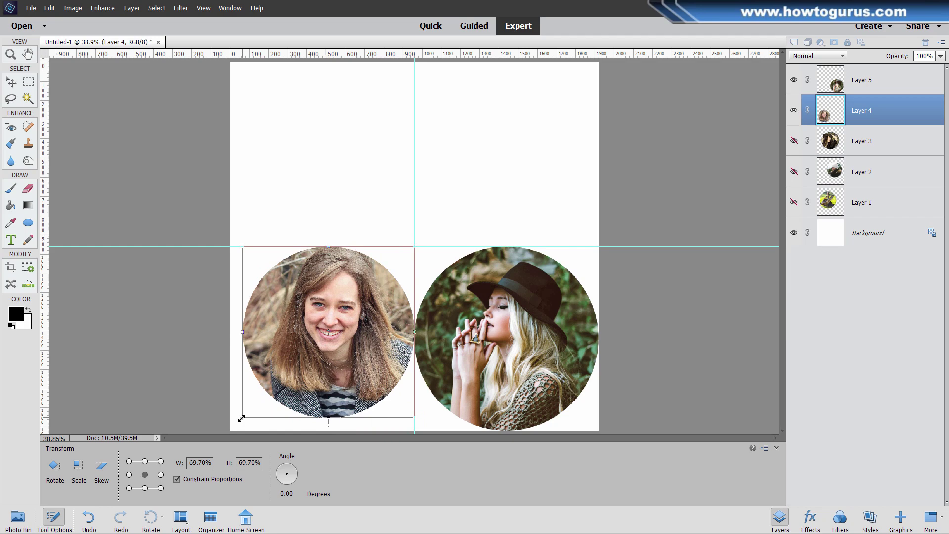
left_click_drag(241, 418, 228, 428)
left_click(380, 428)
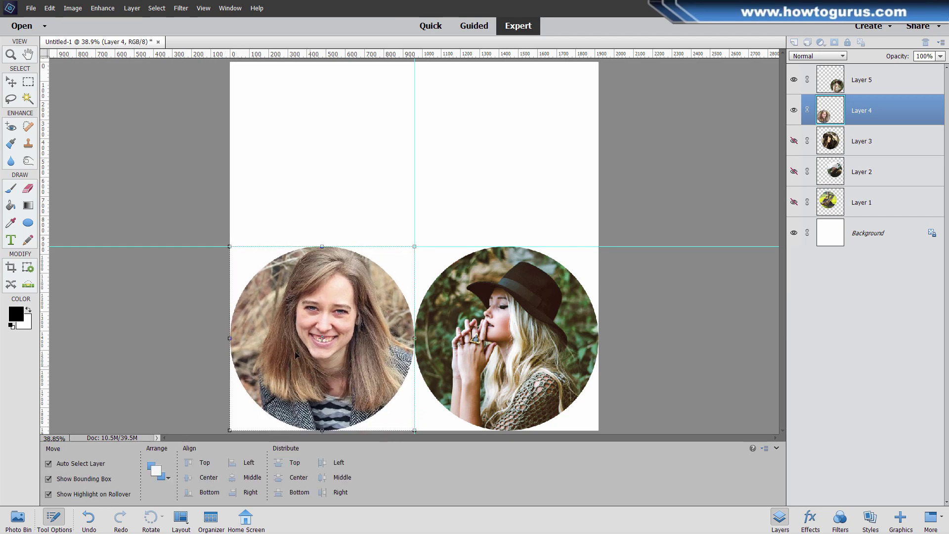
- Show Layer 3 and move and scale the black-hat woman's circle to fill the top-left quadrant
left_click(794, 142)
left_click(885, 146)
left_click_drag(461, 204, 407, 154)
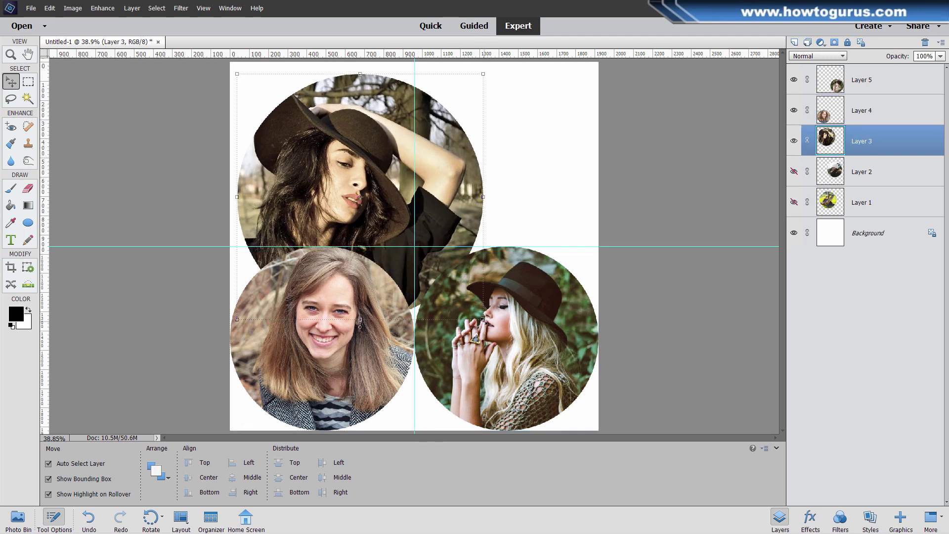
left_click_drag(483, 320, 409, 246)
left_click_drag(373, 219, 375, 220)
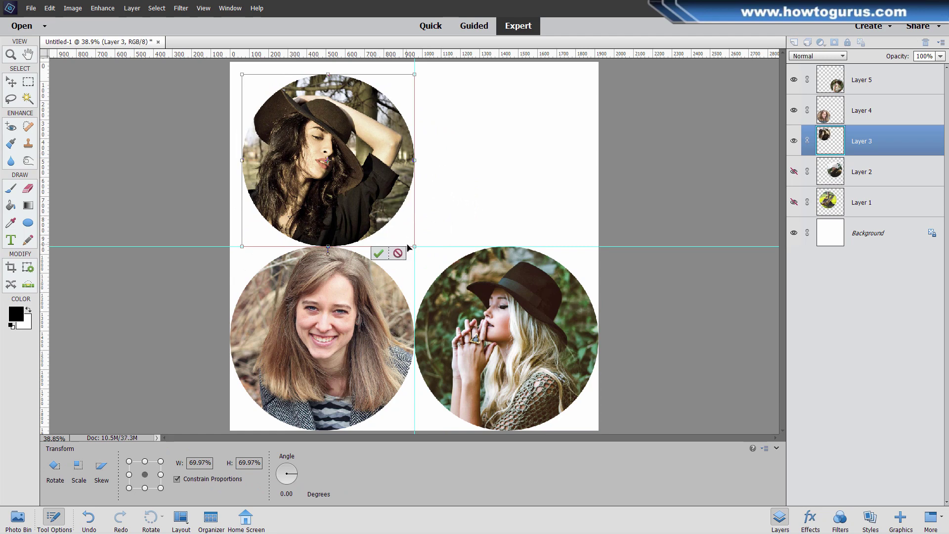
left_click_drag(241, 73, 228, 62)
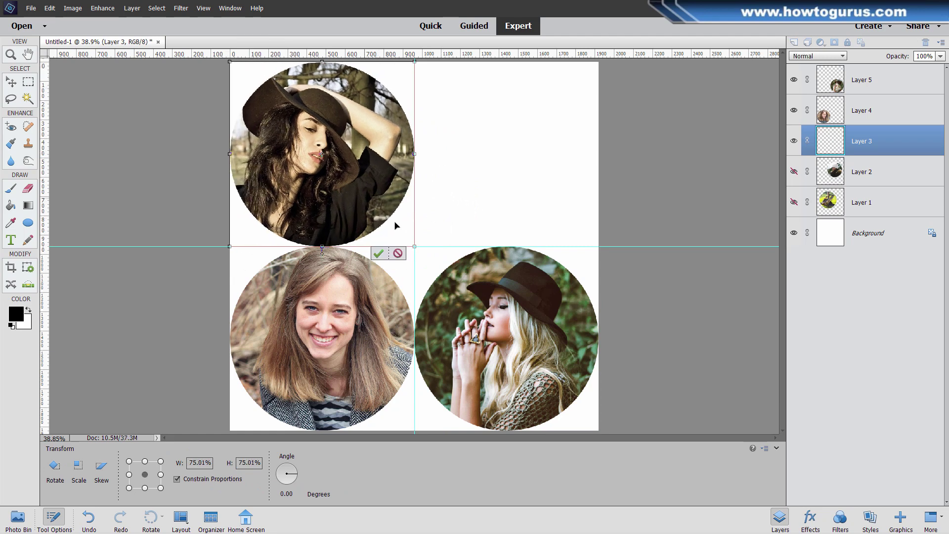
left_click(377, 253)
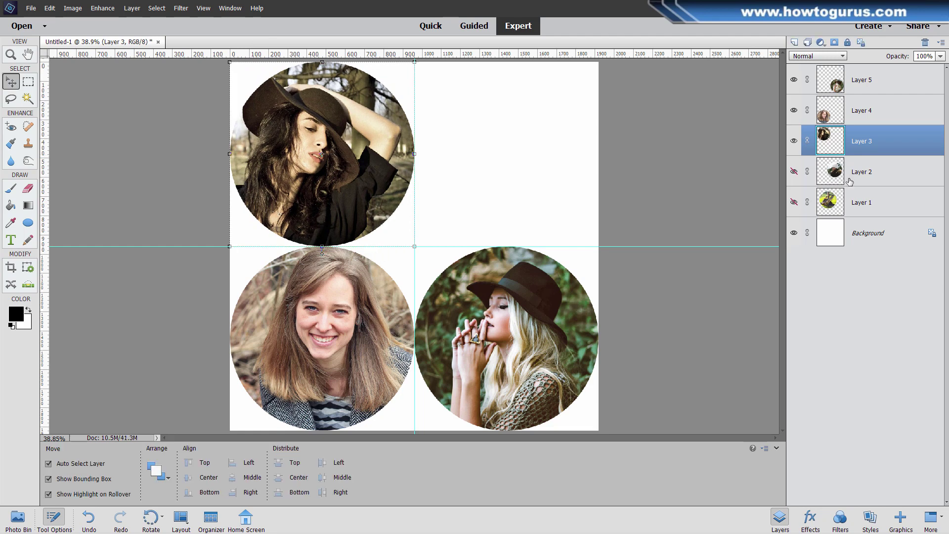
- Show Layer 2 and move and scale the beanie girl's circle into the top-right quadrant
left_click(795, 172)
left_click_drag(492, 194, 469, 214)
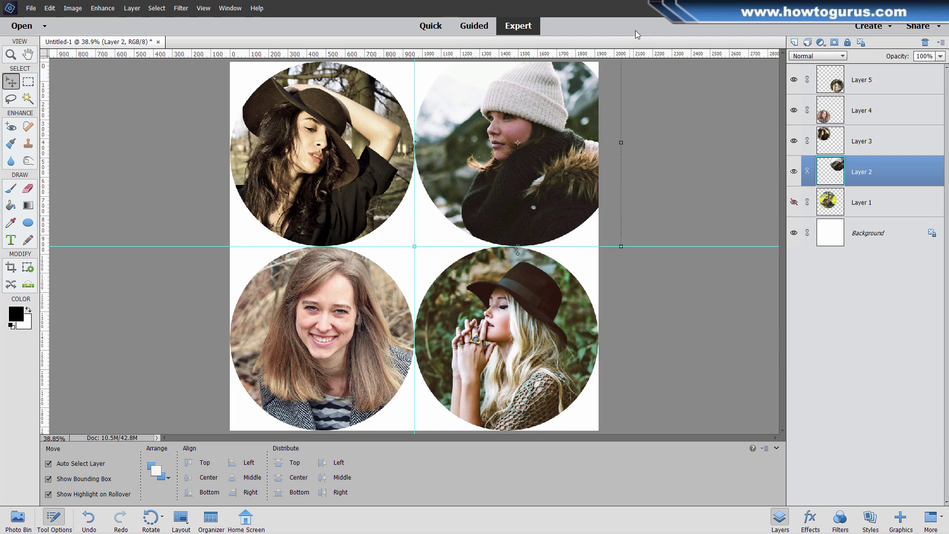
mouse_move(576, 105)
left_mouse_down()
mouse_move(574, 94)
mouse_move(570, 120)
mouse_move(571, 111)
left_mouse_up()
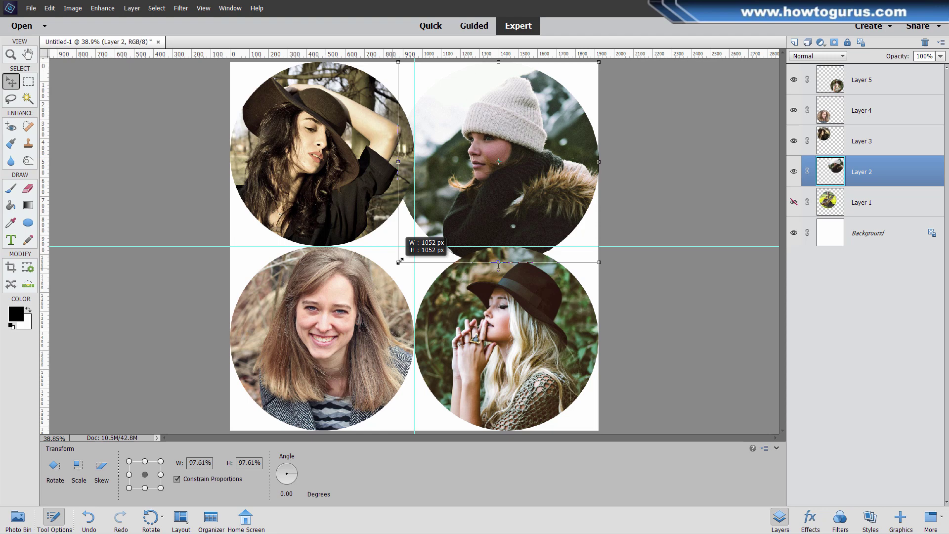
left_click_drag(399, 262, 414, 247)
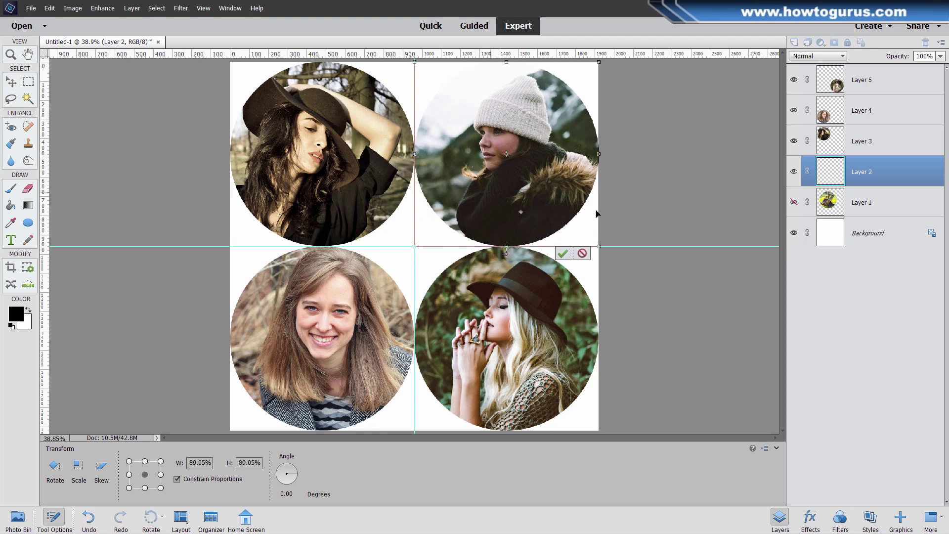
left_click(563, 253)
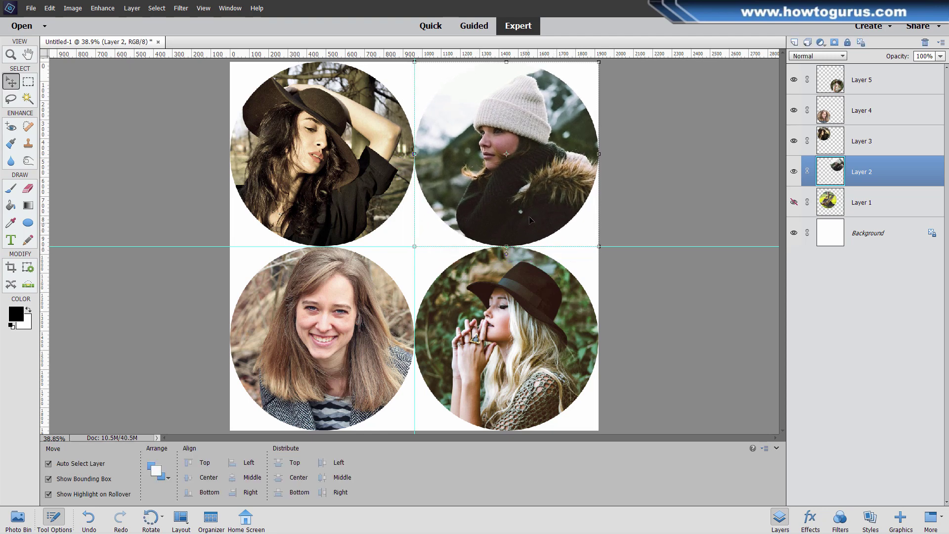
- Move Layer 1 to the top, scale the dancer circle to about 79%, centre it, and hide guides
left_click(879, 206)
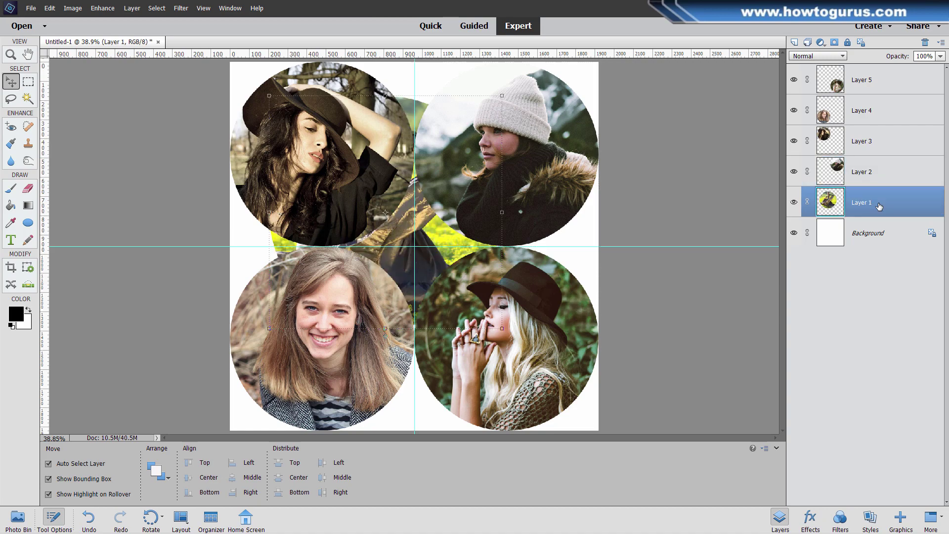
left_click_drag(895, 210, 884, 87)
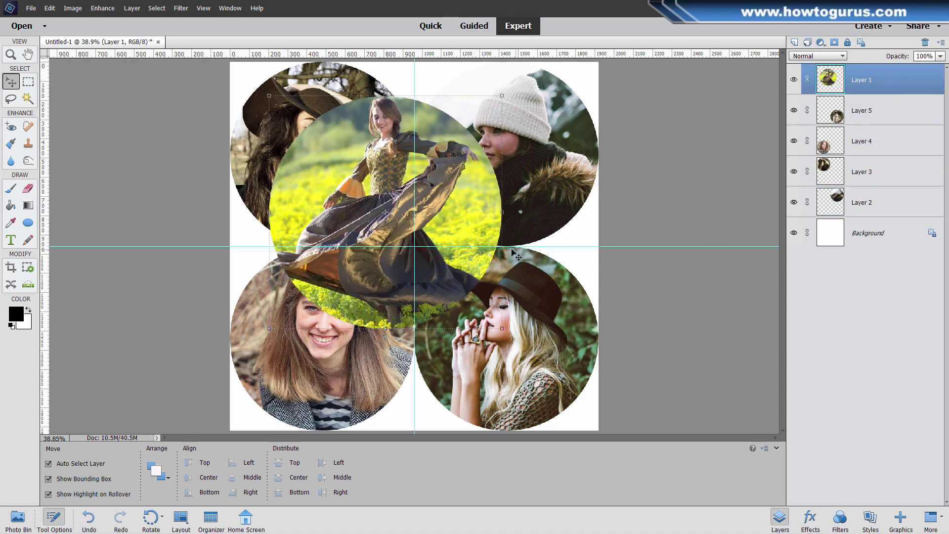
left_click_drag(465, 209, 539, 337)
left_click_drag(366, 197, 414, 246)
left_click(562, 426)
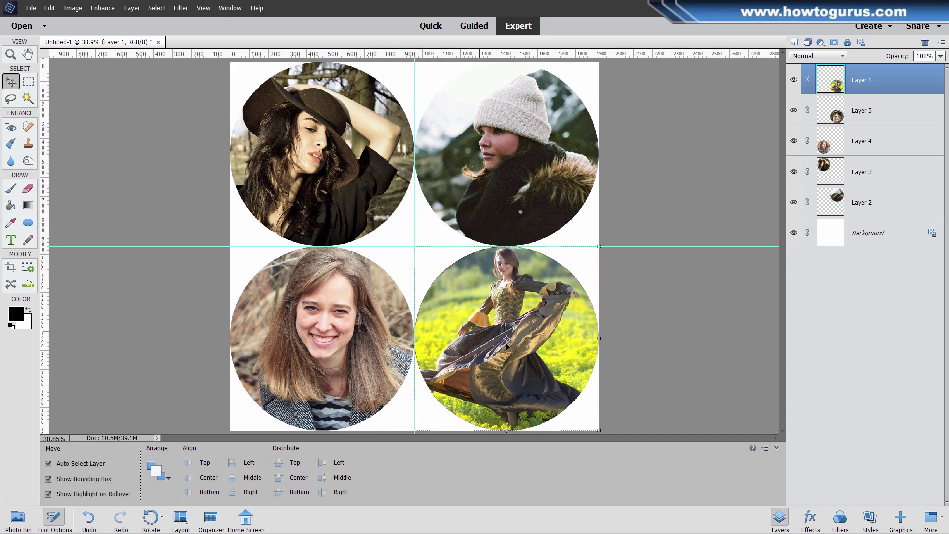
left_click_drag(495, 340, 455, 297)
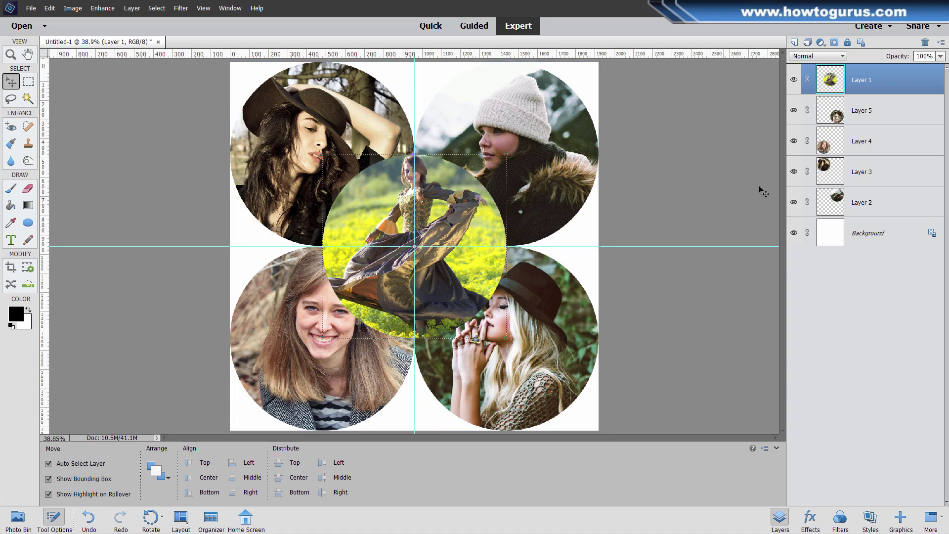
key("ctrl+semicolon")
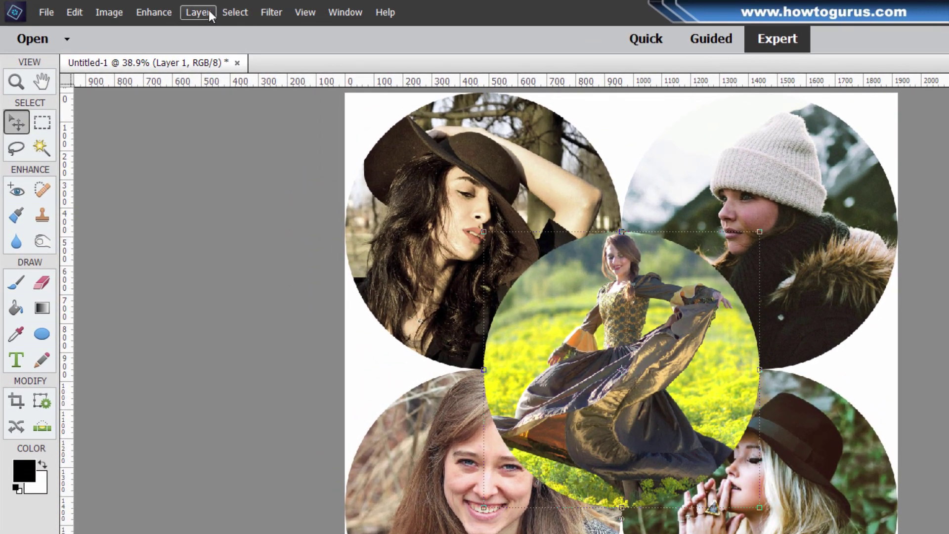
- Open Style Settings for Layer 1, enable Stroke, and set the stroke colour to white
left_click(209, 10)
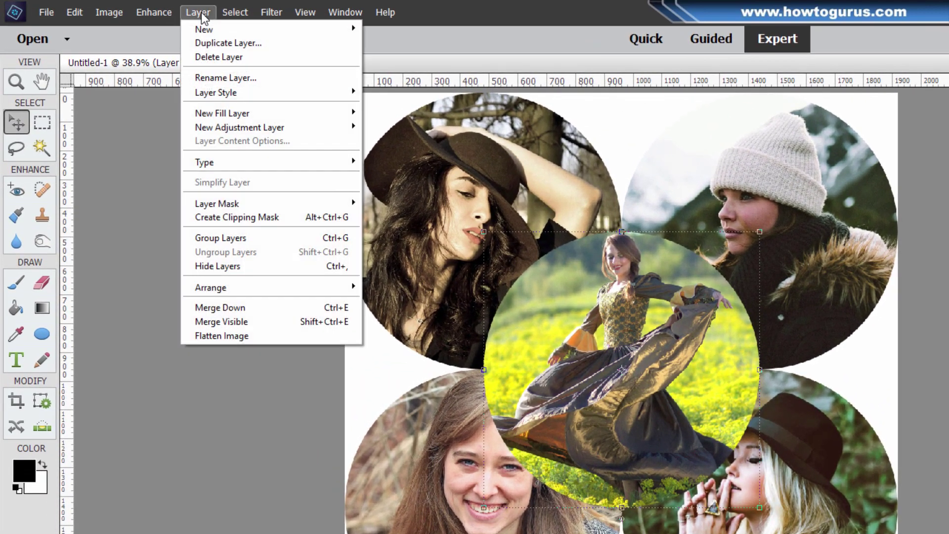
mouse_move(236, 93)
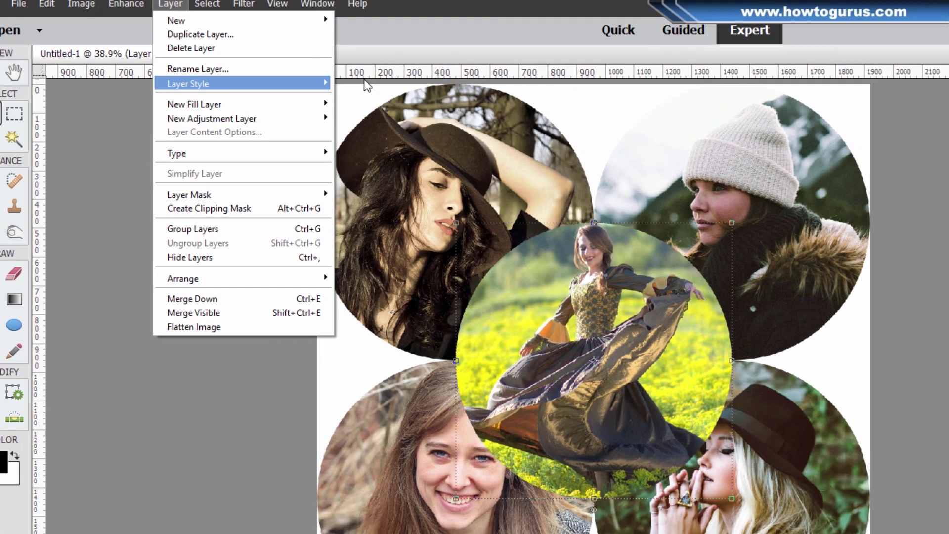
left_click(396, 91)
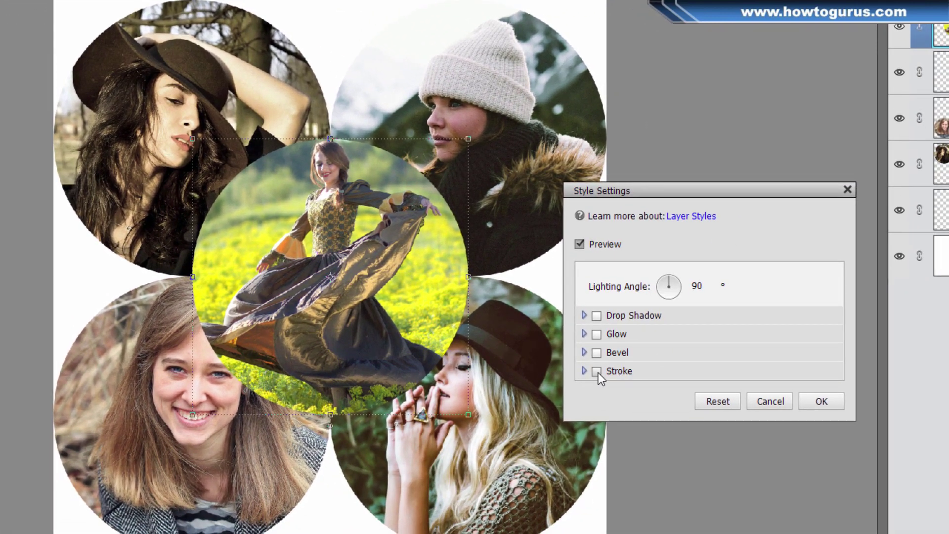
left_click(596, 371)
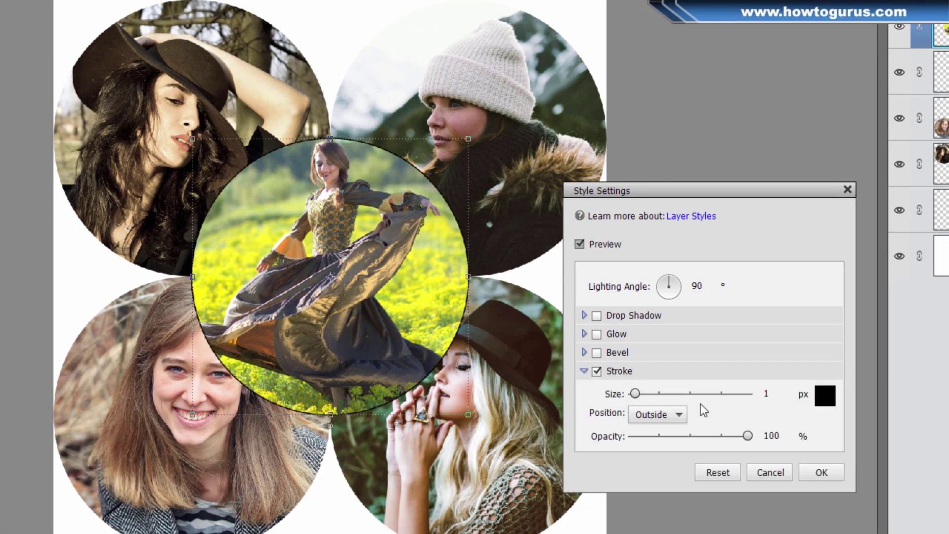
left_click(825, 395)
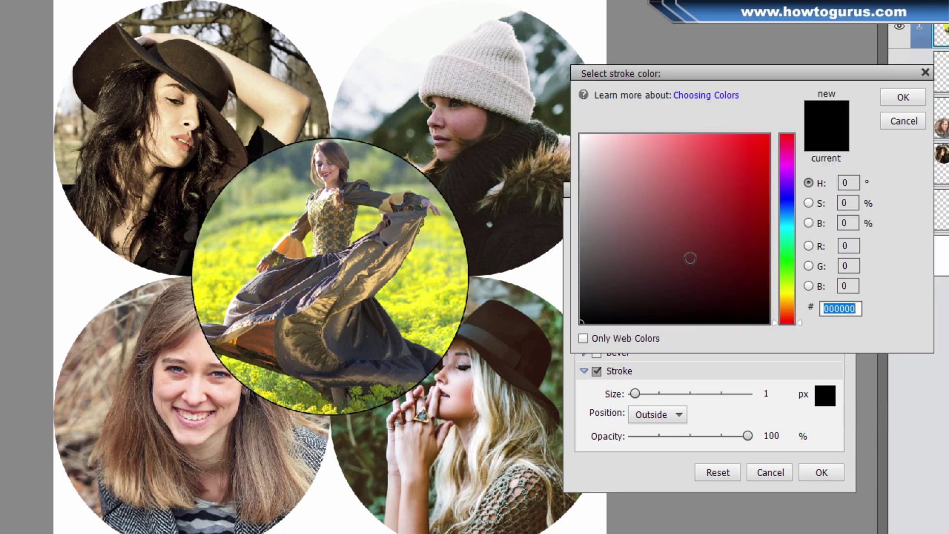
left_click(660, 228)
left_click_drag(683, 238, 580, 135)
left_click(892, 97)
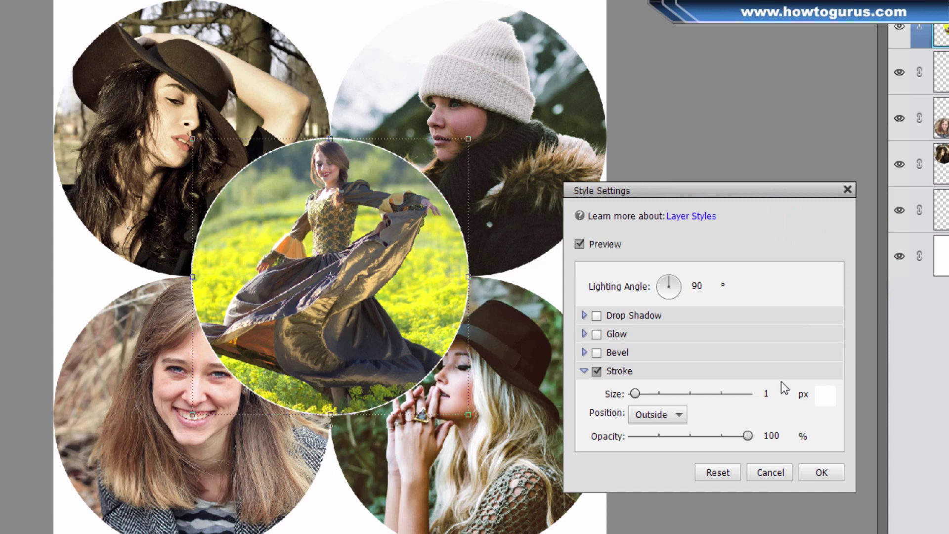
- Set the stroke Position to Inside with a 20 px size and apply it
left_click(654, 414)
left_click(659, 444)
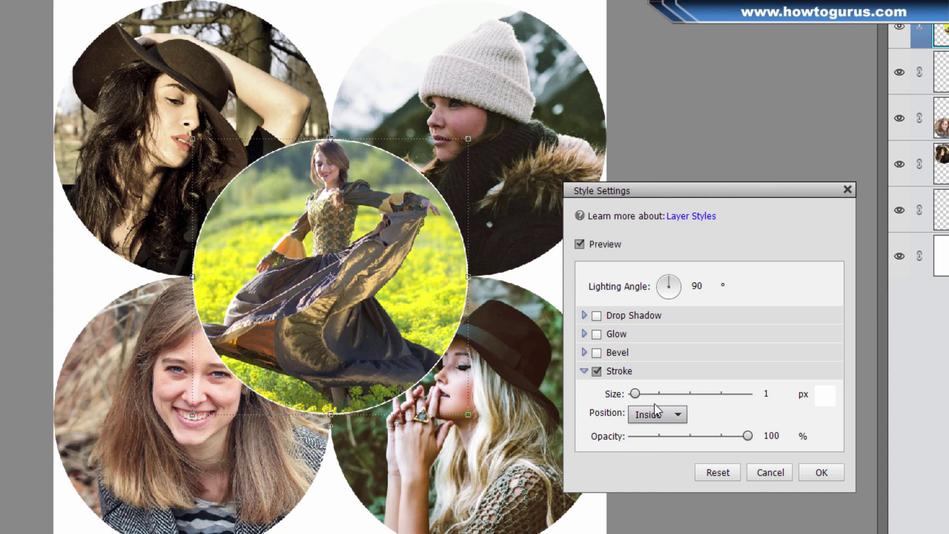
left_click_drag(637, 392, 647, 394)
double_click(771, 393)
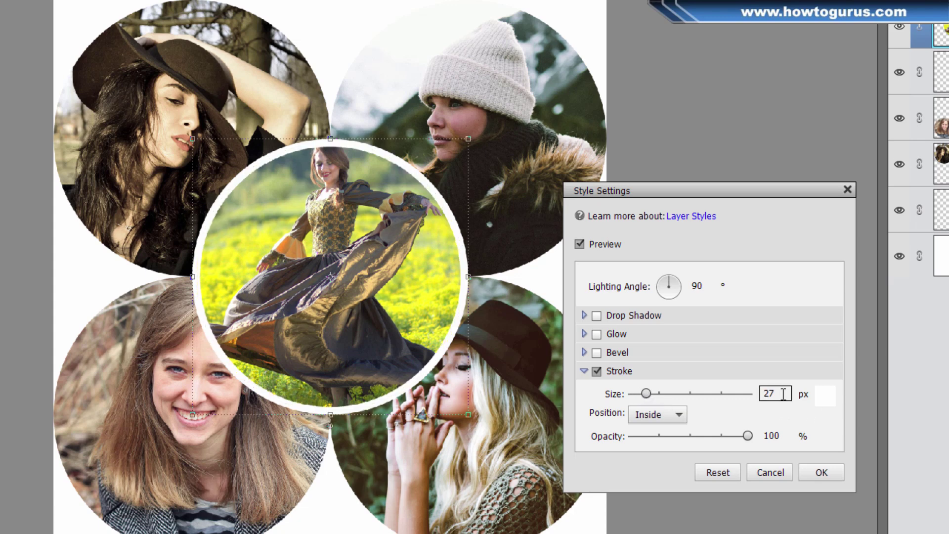
type("20")
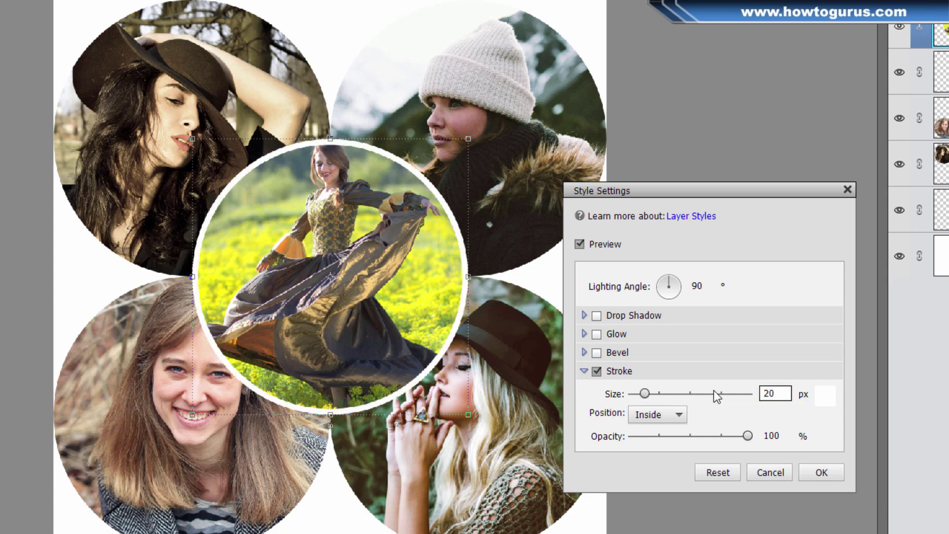
left_click(821, 471)
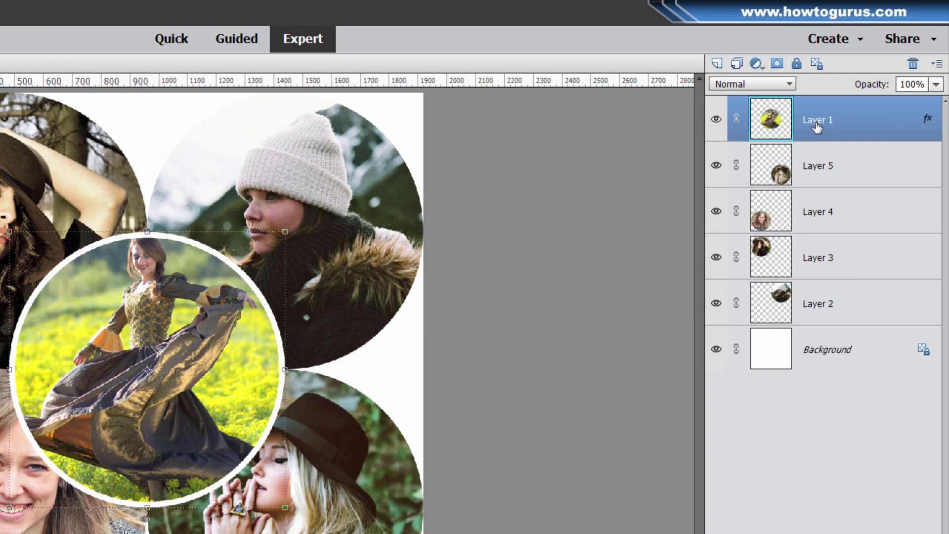
- Copy Layer 1's layer style and paste it onto Layers 5 and 4
right_click(814, 126)
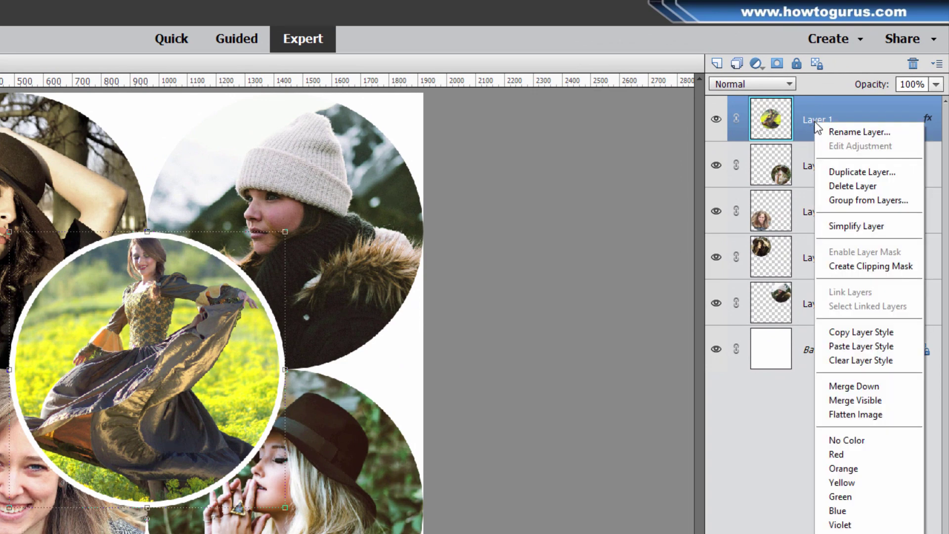
left_click(862, 332)
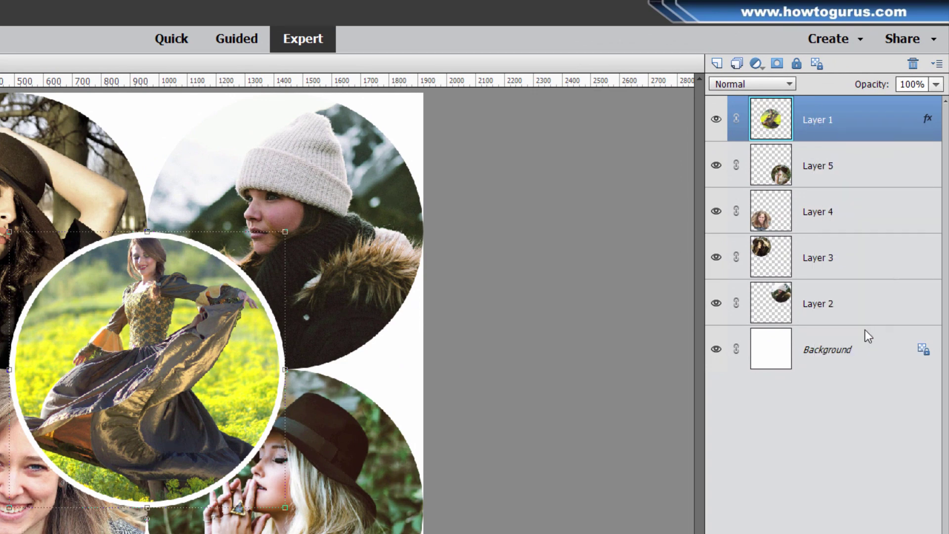
left_click(812, 173)
right_click(811, 169)
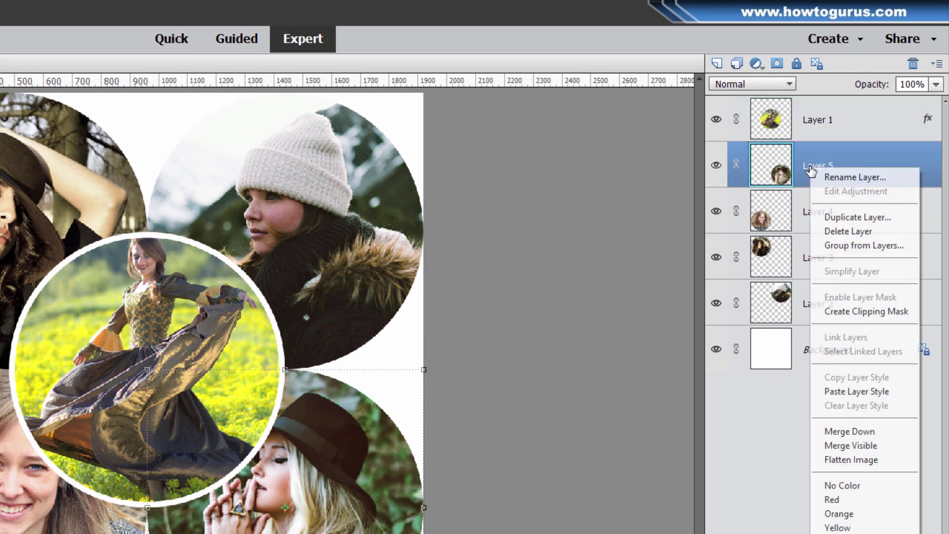
left_click(856, 391)
left_click(818, 214)
right_click(820, 215)
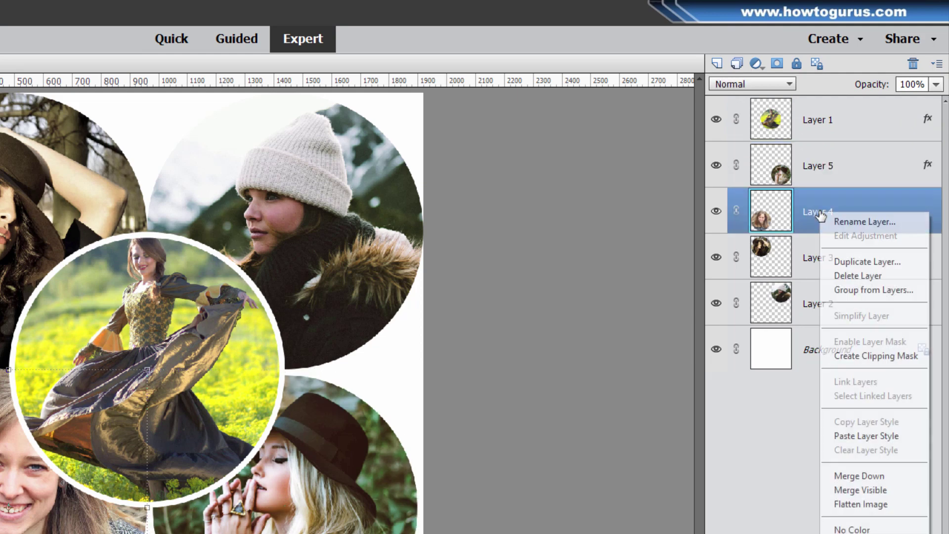
left_click(859, 434)
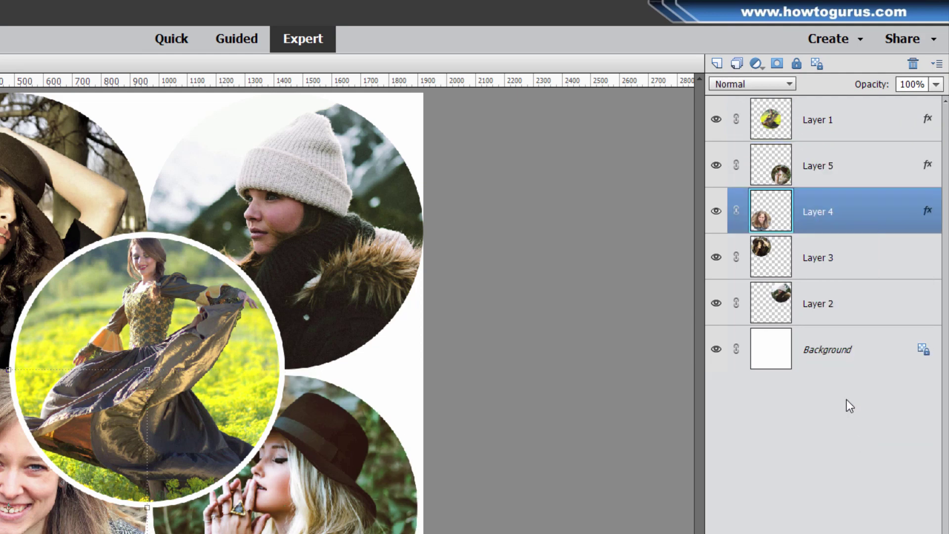
- Paste the white stroke layer style onto Layers 3 and 2
left_click(817, 262)
right_click(817, 261)
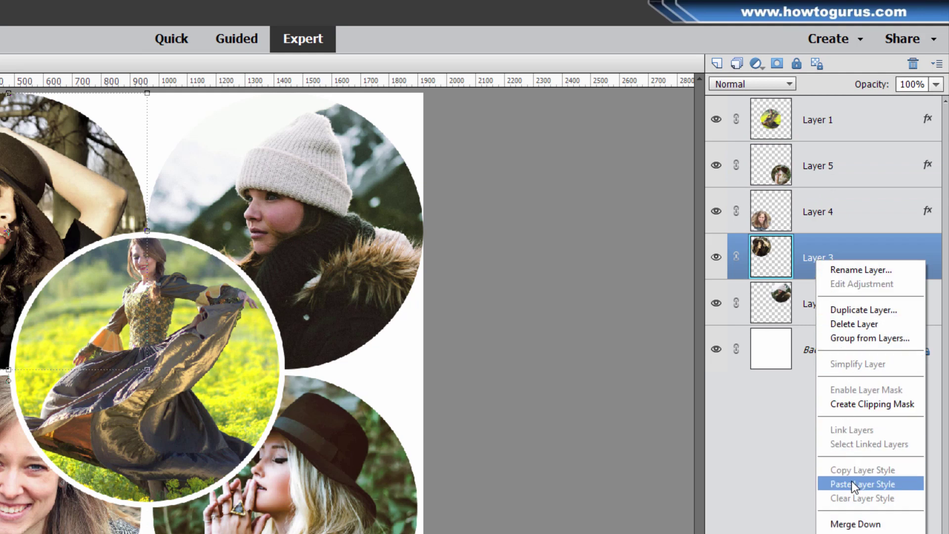
left_click(853, 484)
left_click(822, 305)
right_click(819, 303)
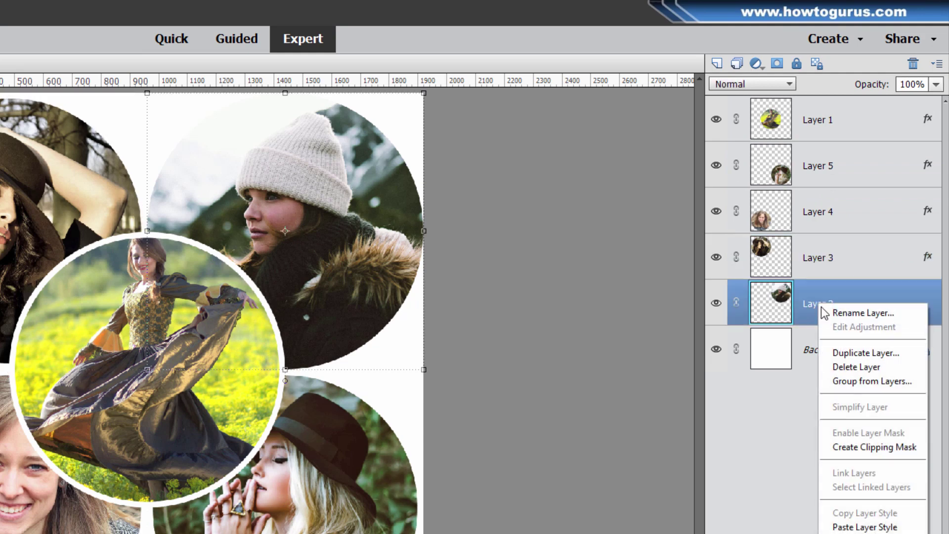
left_click(851, 527)
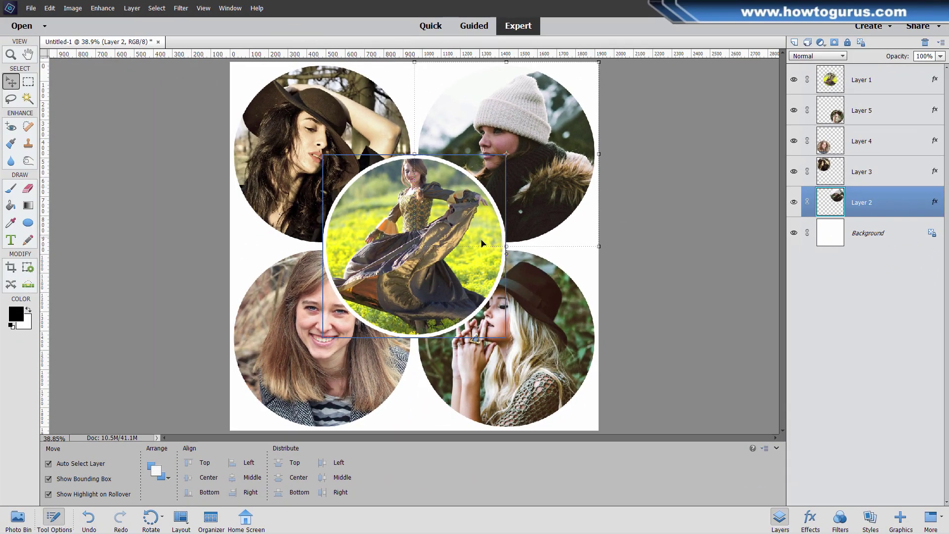
- Apply the orange texture from Graphics Backgrounds as the page background, replacing a trial cyan pattern
left_click(901, 516)
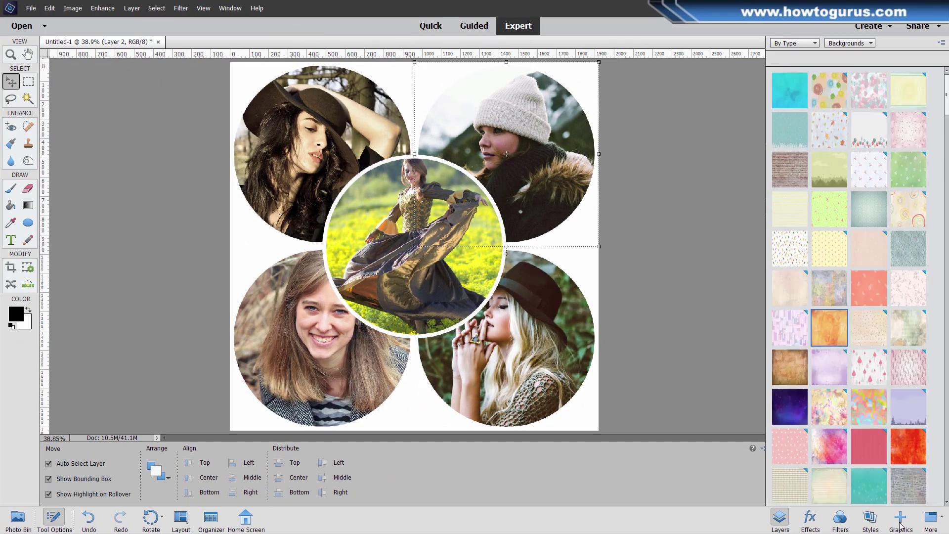
left_click(849, 43)
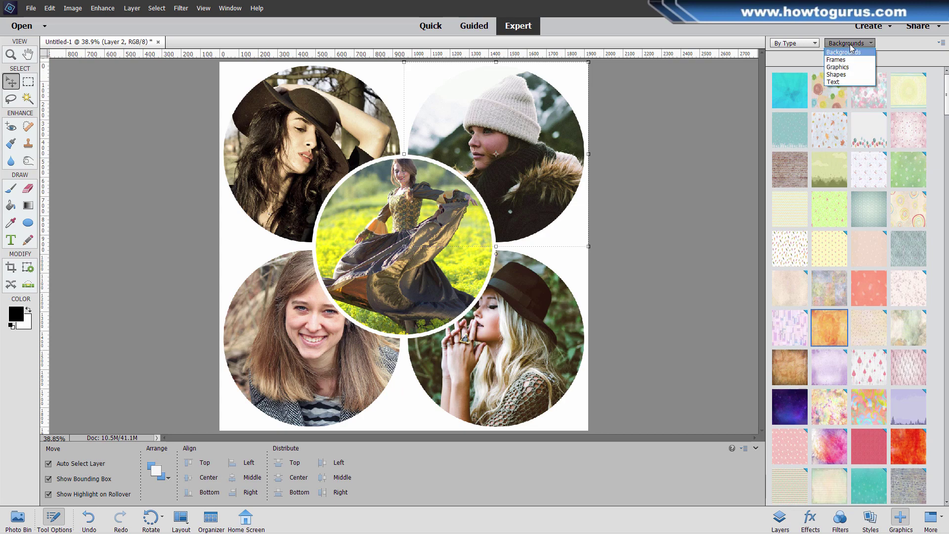
left_click(849, 43)
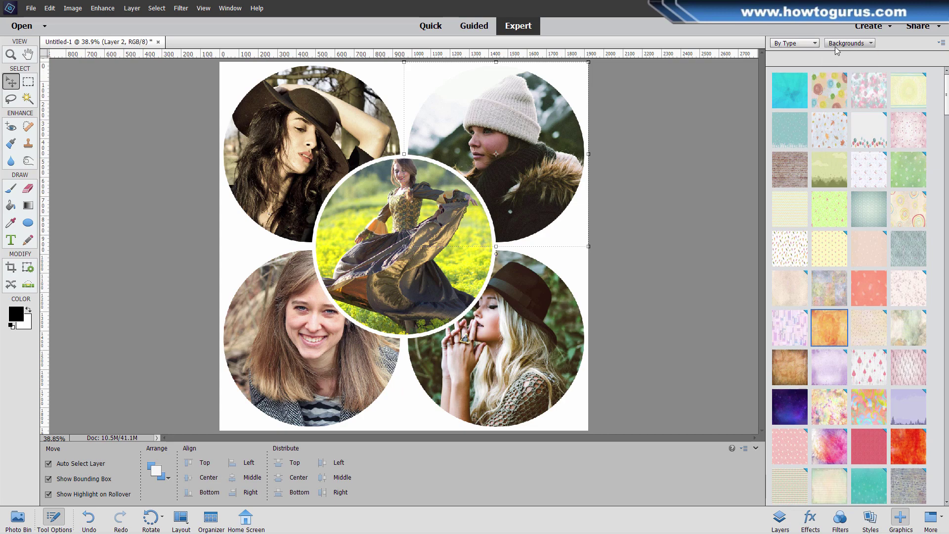
double_click(799, 90)
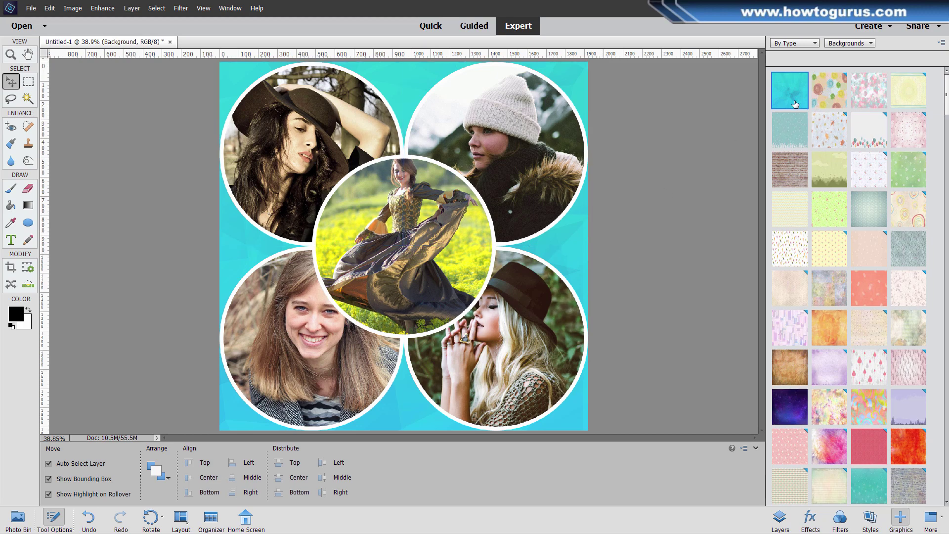
double_click(832, 328)
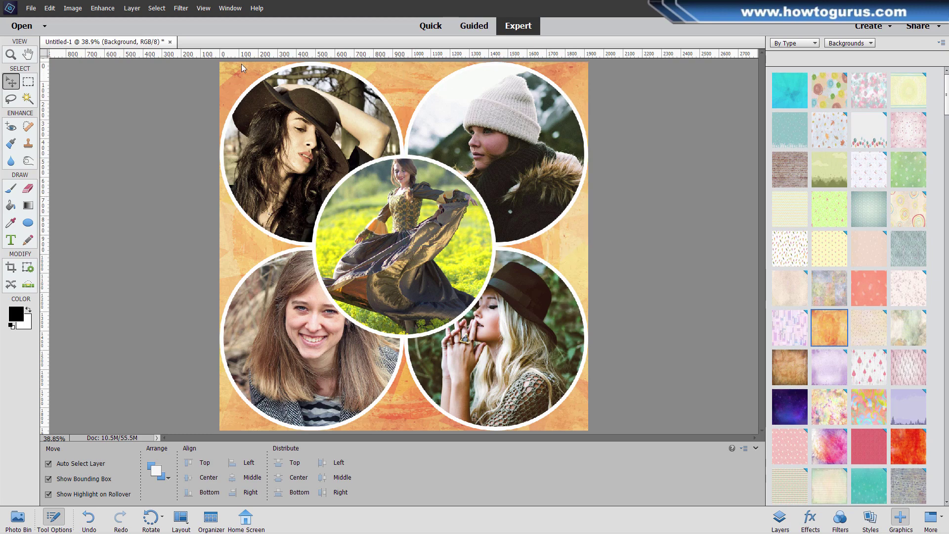
- Switch the panel bin back to Layers, showing Layers 1–5 above the orange Background
left_click(777, 517)
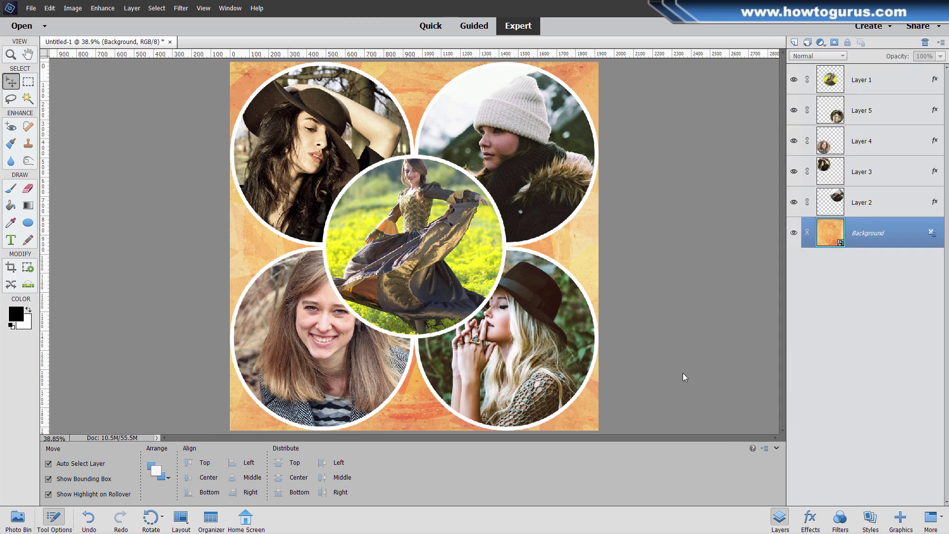